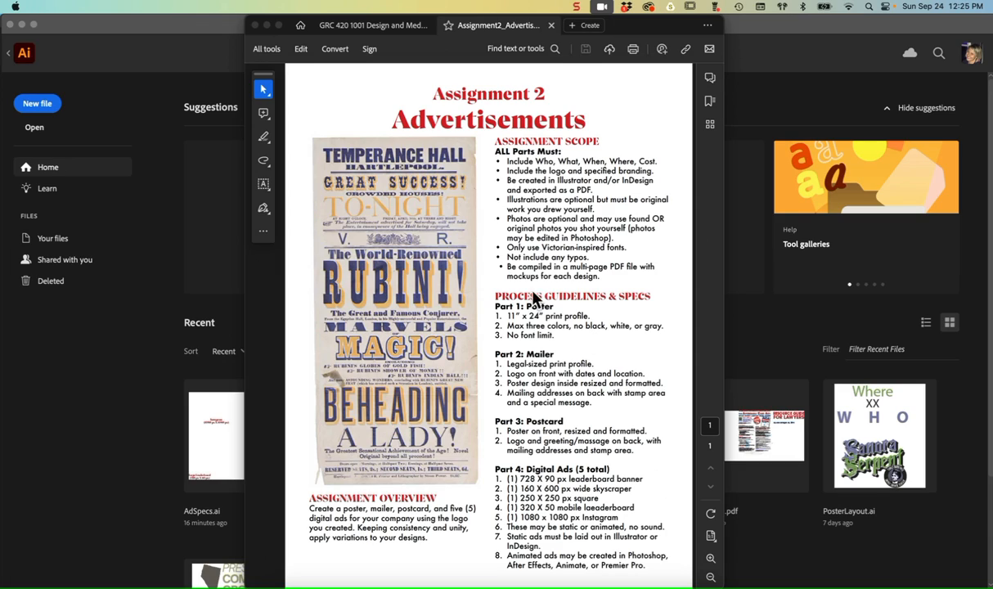
Switch to Illustrator and create a new document from the Web-Large preset, 1920 x 1080 px
click(267, 26)
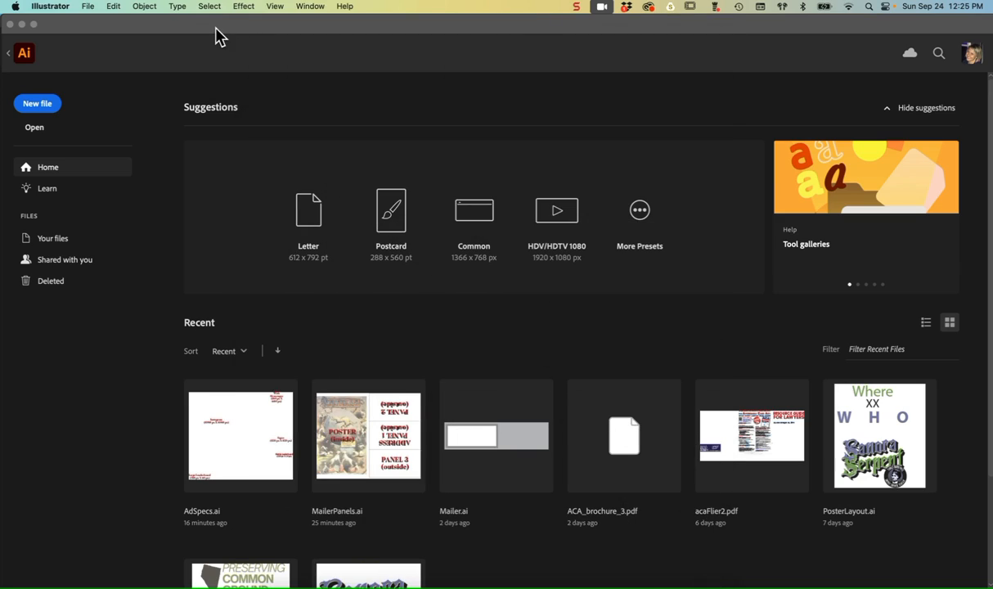
click(41, 104)
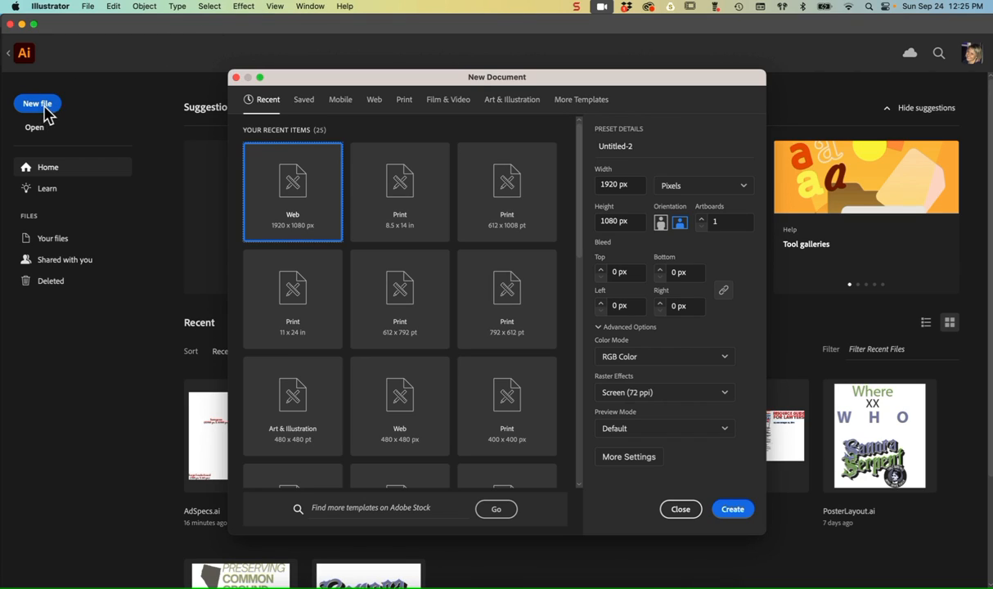
click(372, 102)
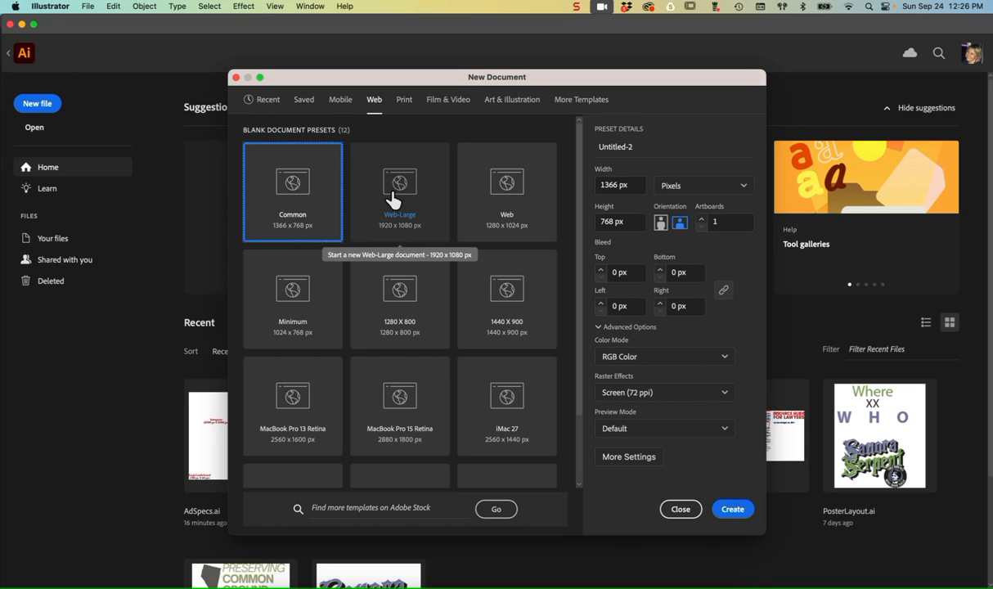
click(391, 197)
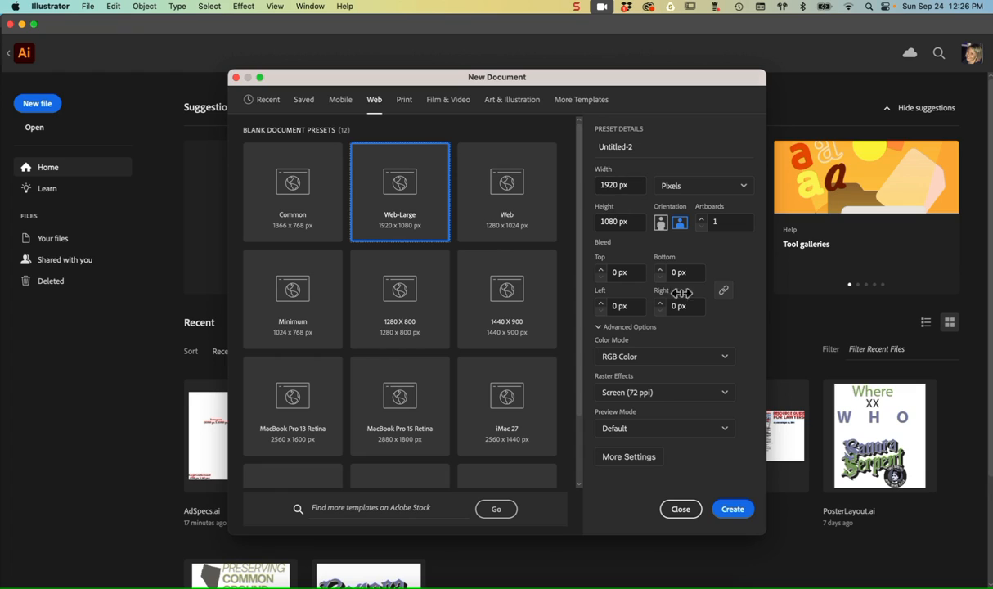
click(731, 509)
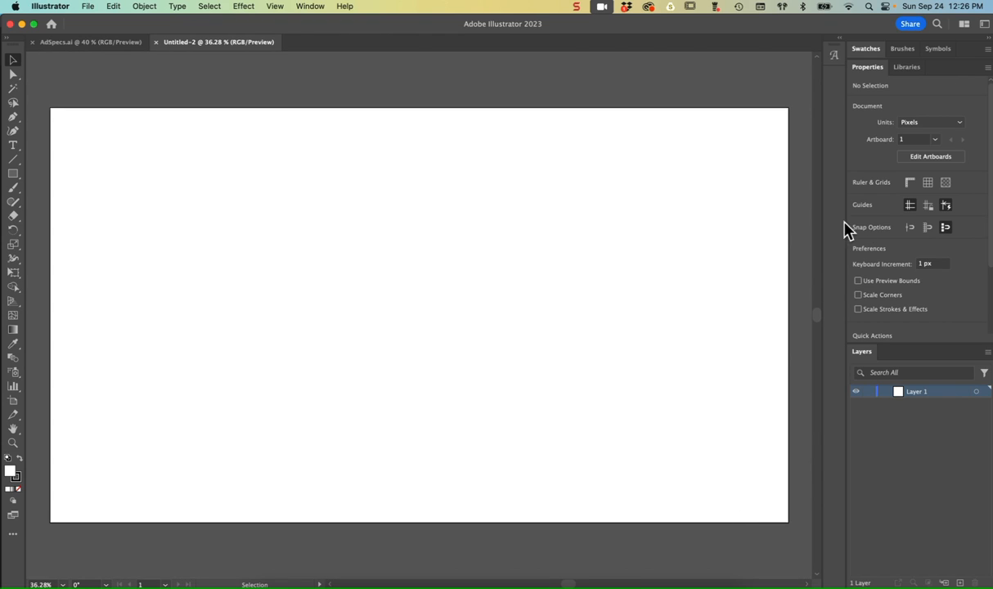
Resize the document's artboard to a square of 1080 x 1080 px
click(11, 403)
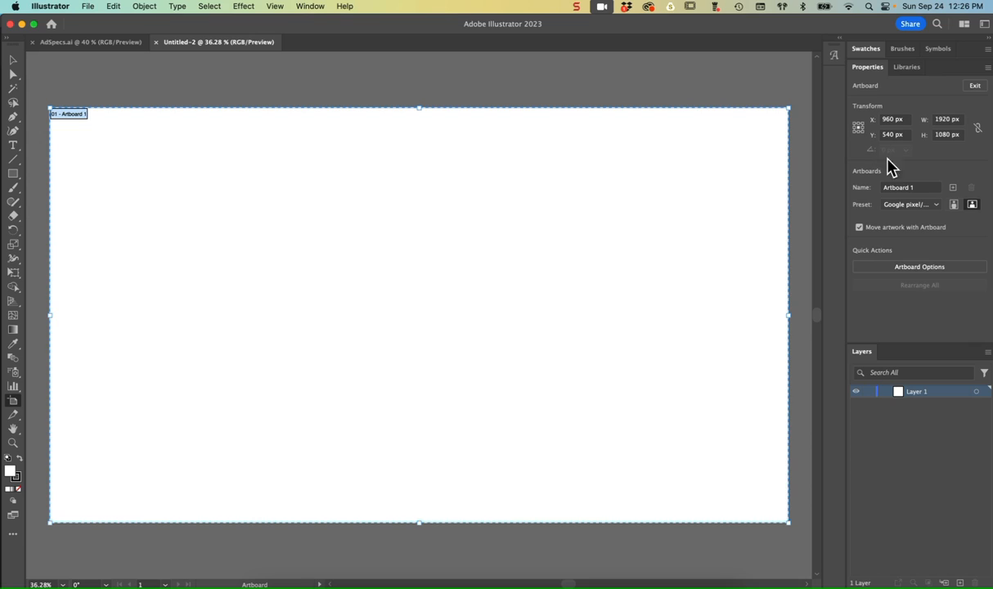
click(931, 119)
text(100)
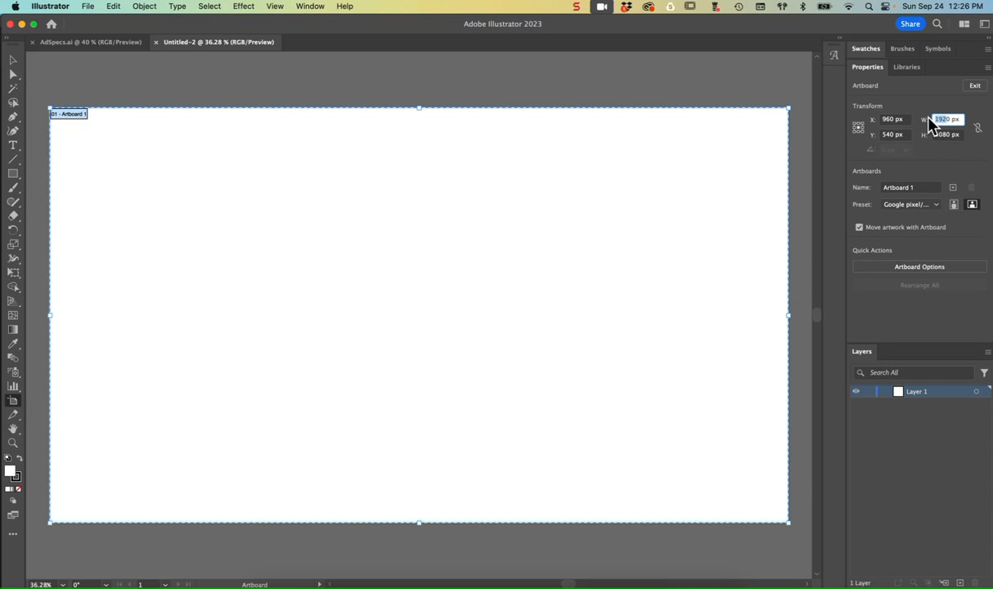
text(80)
key(BackSpace)
click(949, 137)
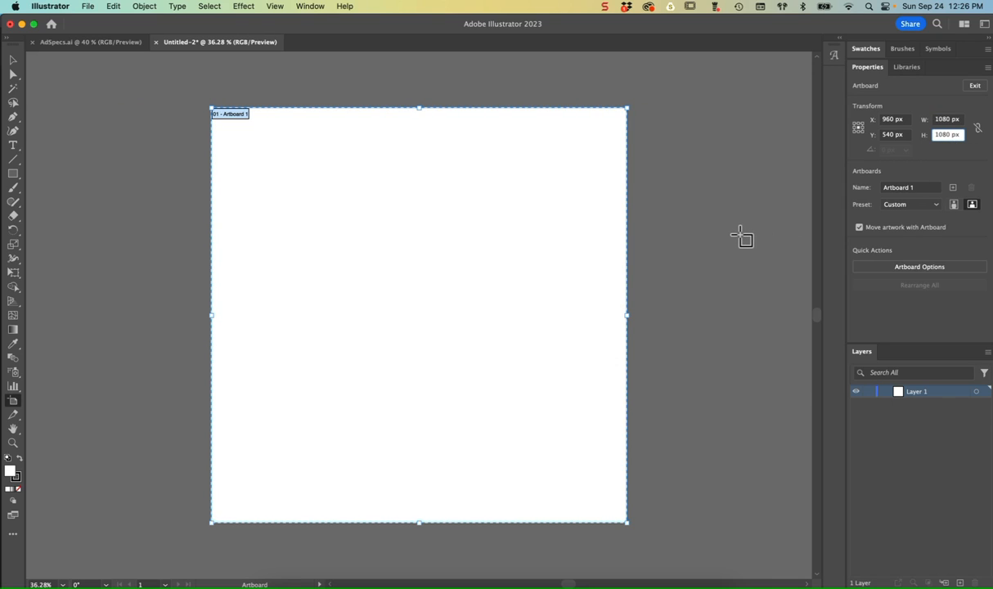
Rename the square artboard as Instagram 1
scroll(740, 238, right, 3)
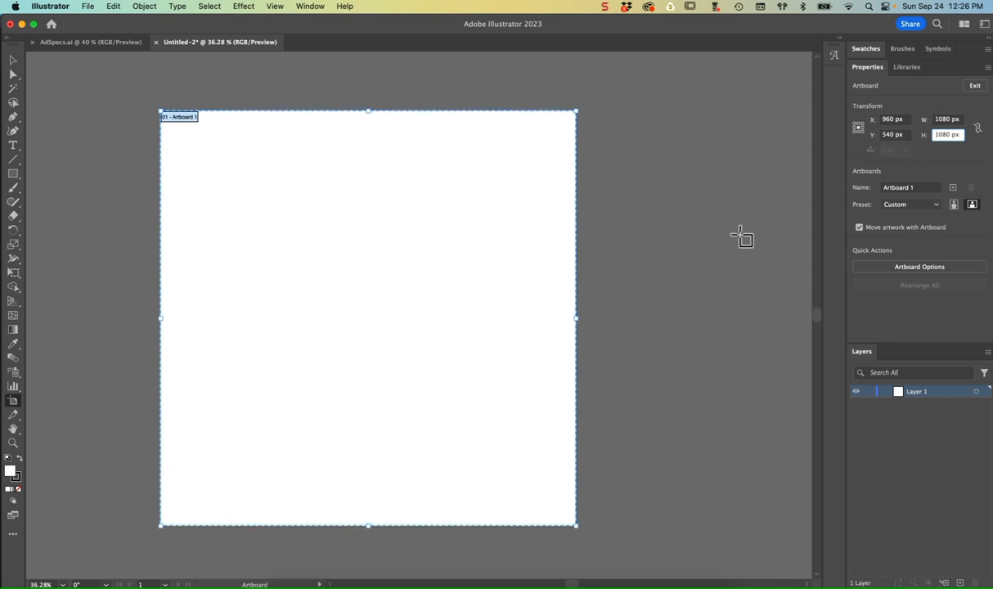
click(865, 185)
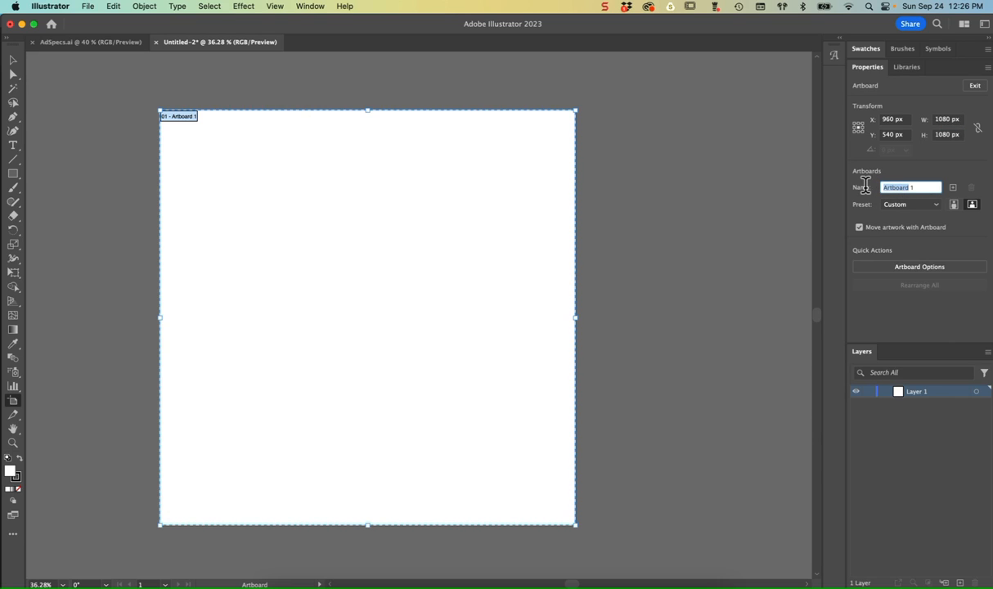
text(Instagram)
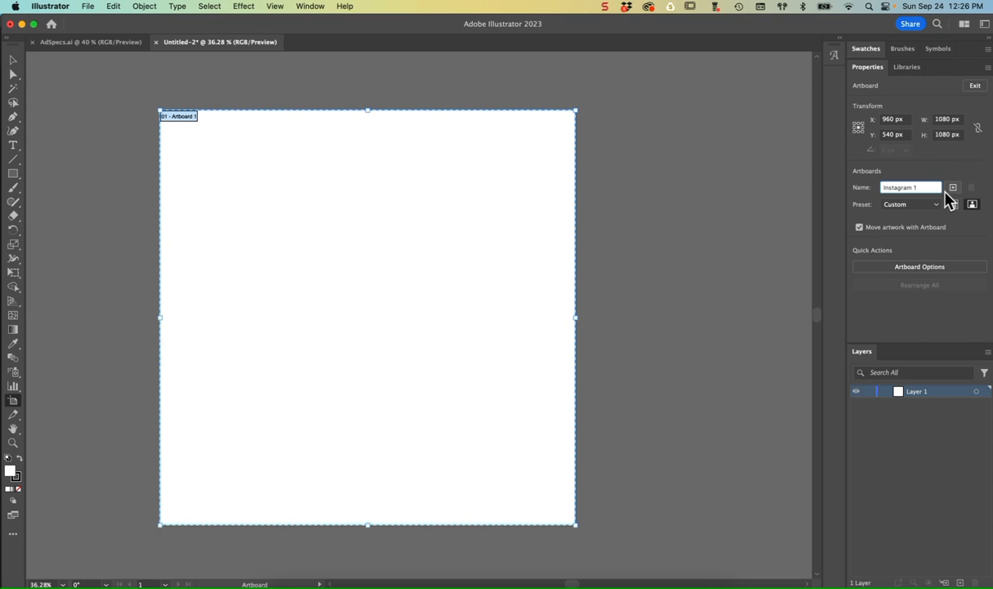
Rename the document's only layer as Insta_1080x1080
double_click(915, 393)
text(Insta_)
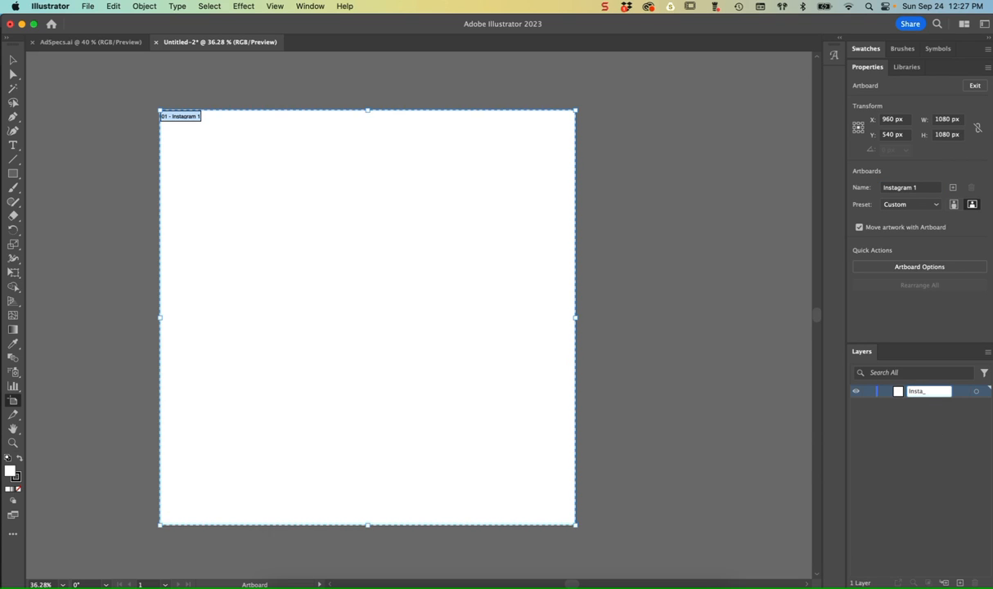
text(1080)
text(x1080)
key(Return)
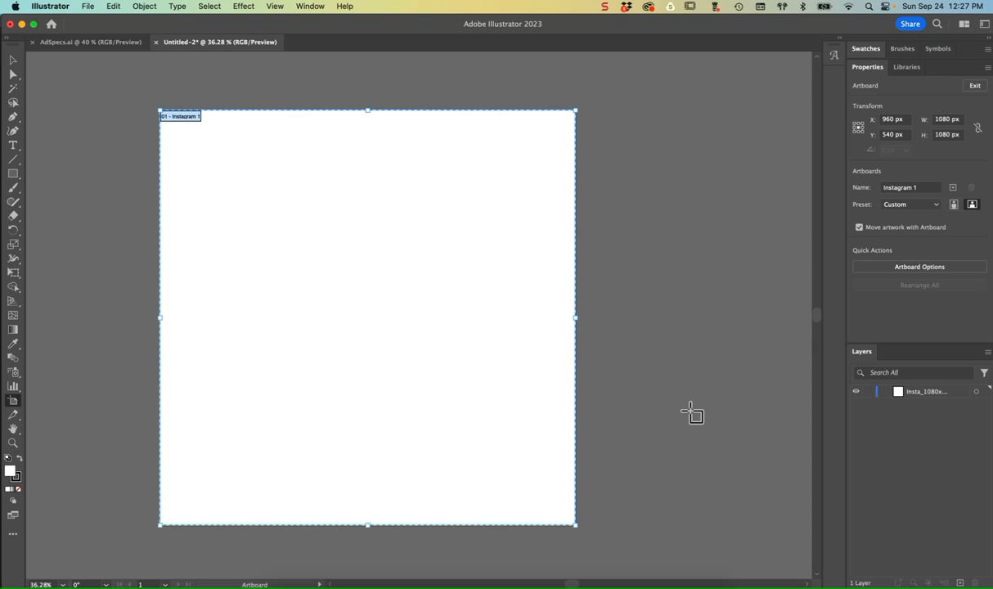
Add a second artboard beside the Instagram one and size it 728 px wide by 90 px high
scroll(691, 412, right, 5)
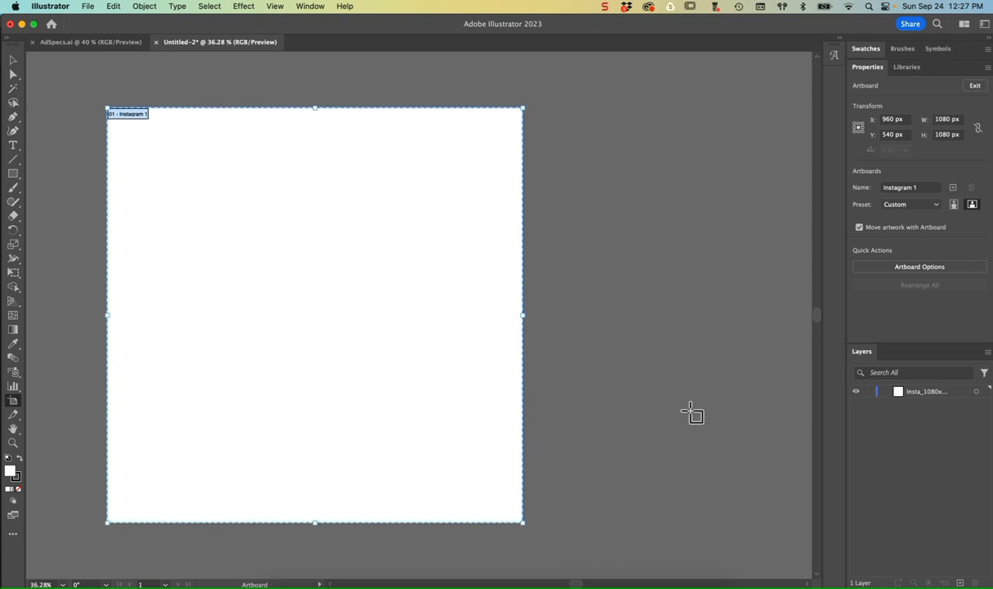
click(954, 188)
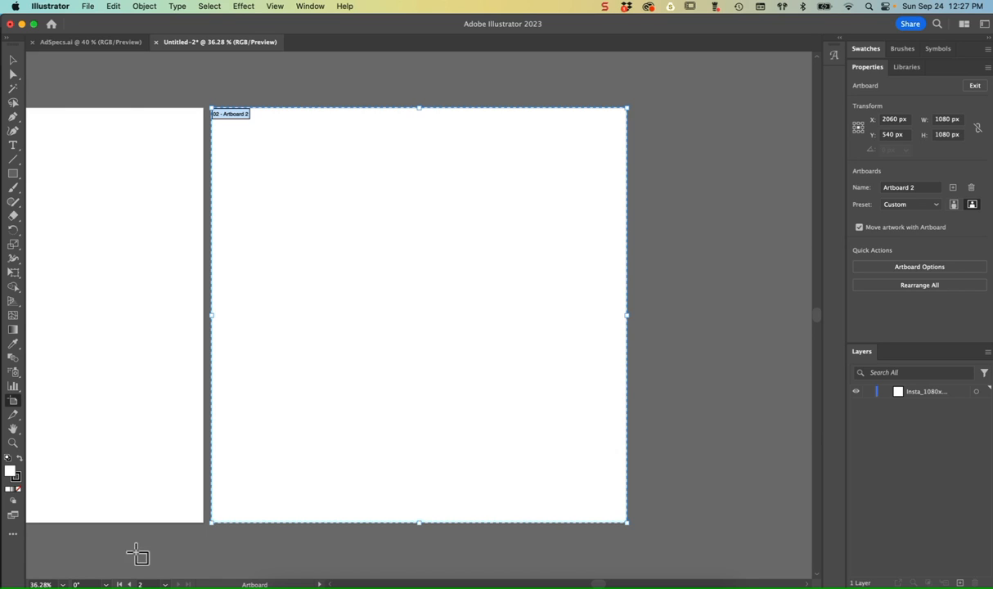
click(403, 586)
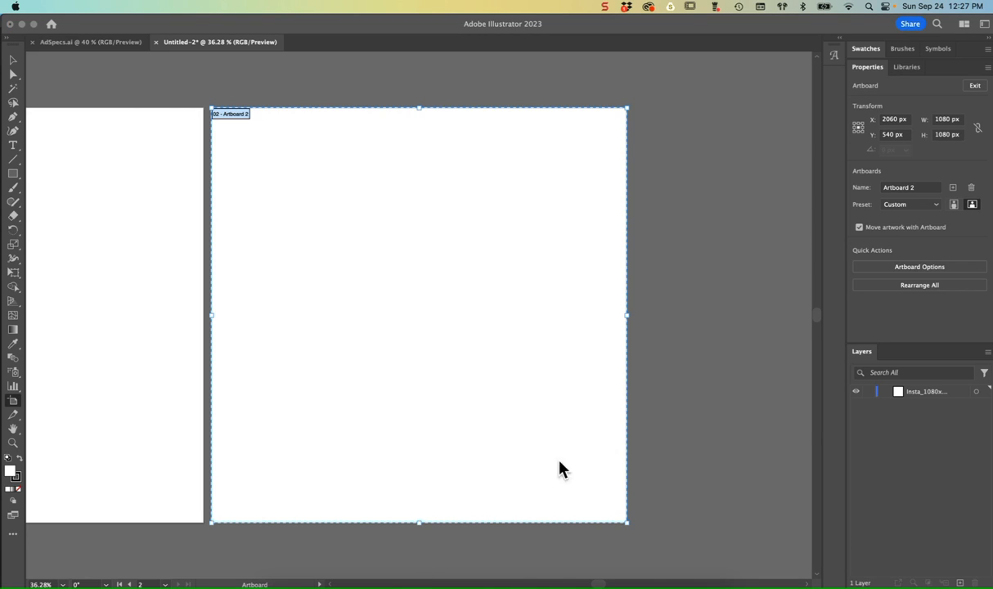
click(950, 124)
click(949, 121)
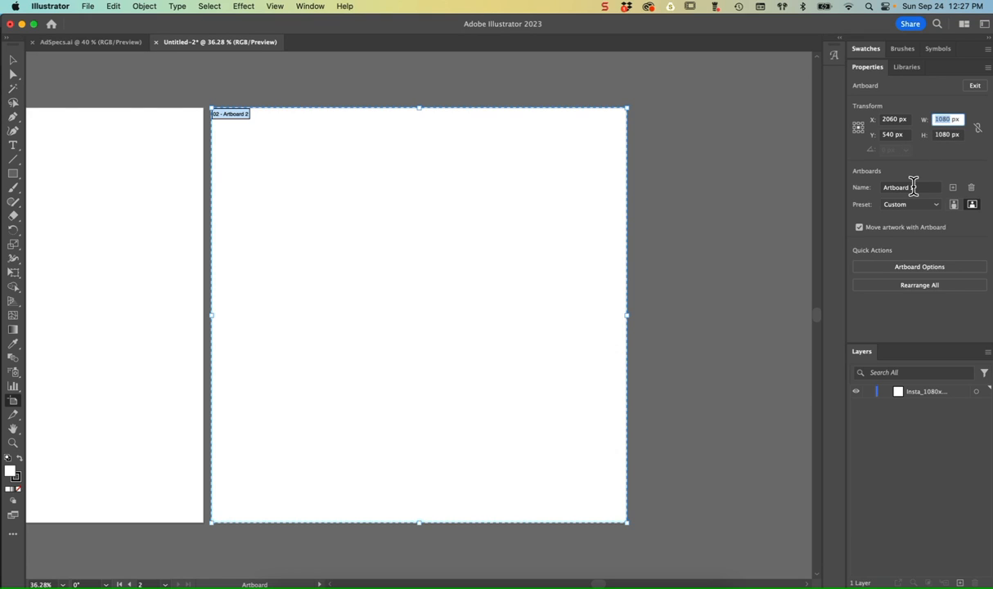
text(728)
key(Tab)
text(90)
key(Tab)
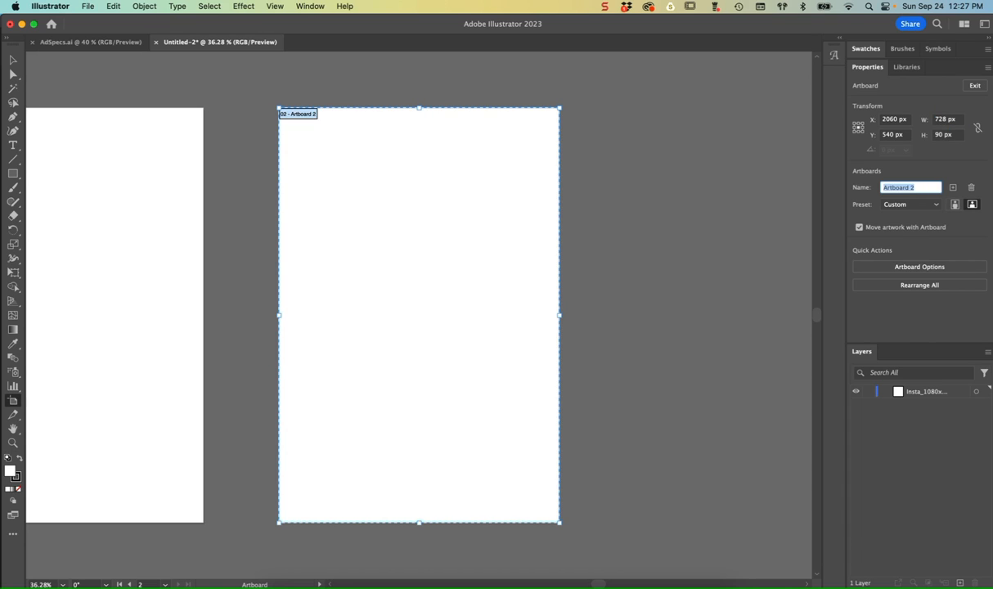
Rename the 728 x 90 px artboard as Leaderboard 2
click(905, 187)
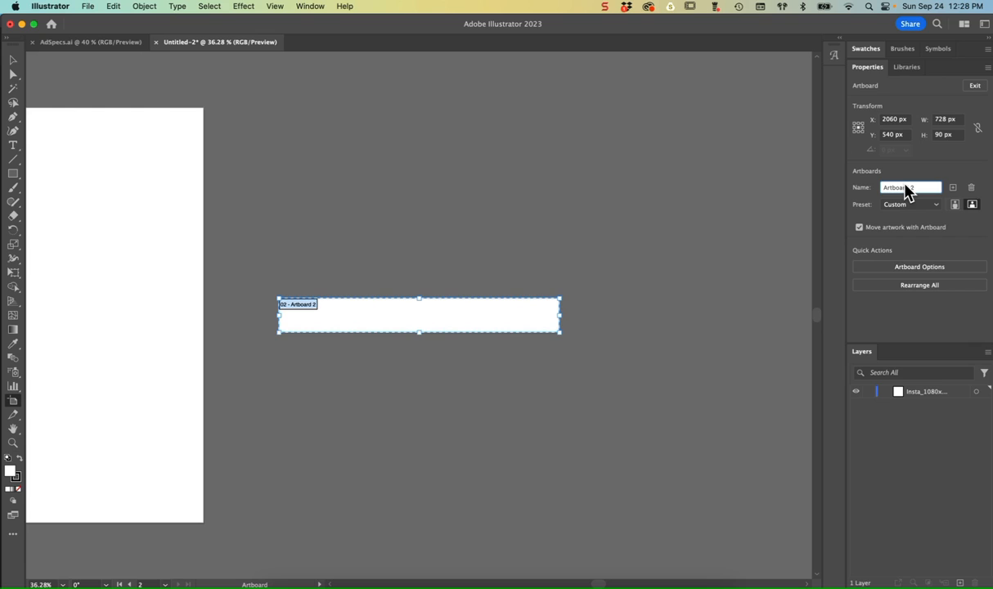
drag(906, 186, 874, 184)
key(BackSpace)
text(Leaderbao)
text(r)
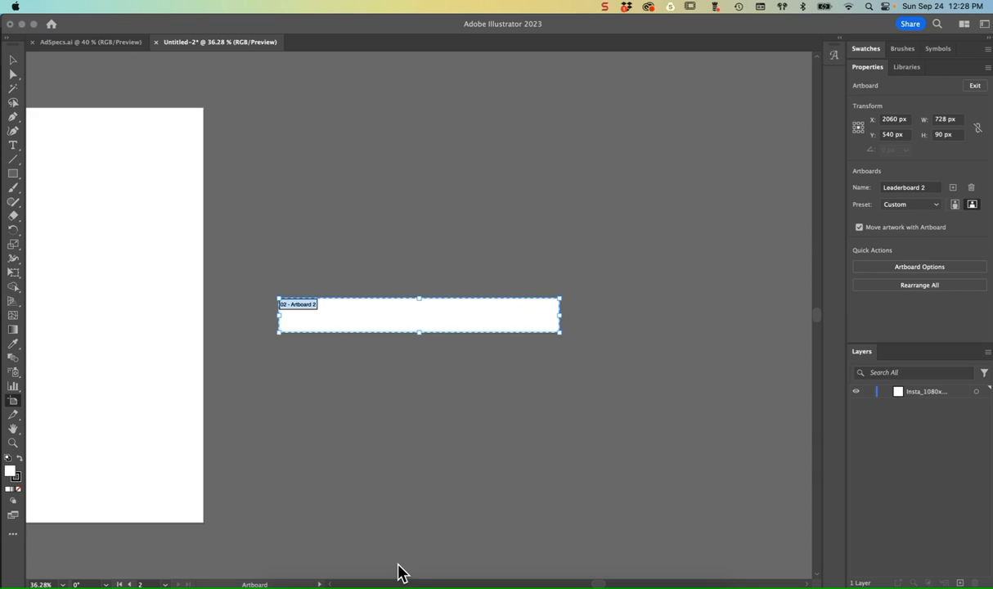
Add a new layer for the leaderboard ad and name it LeaderboardBanner_728x90
click(960, 580)
click(960, 581)
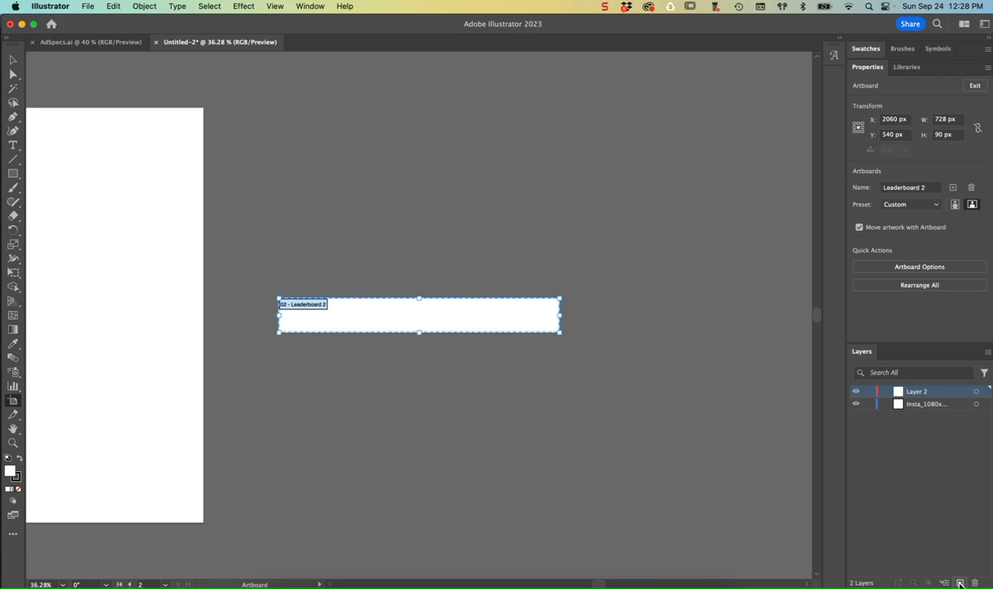
double_click(919, 394)
text(Lead)
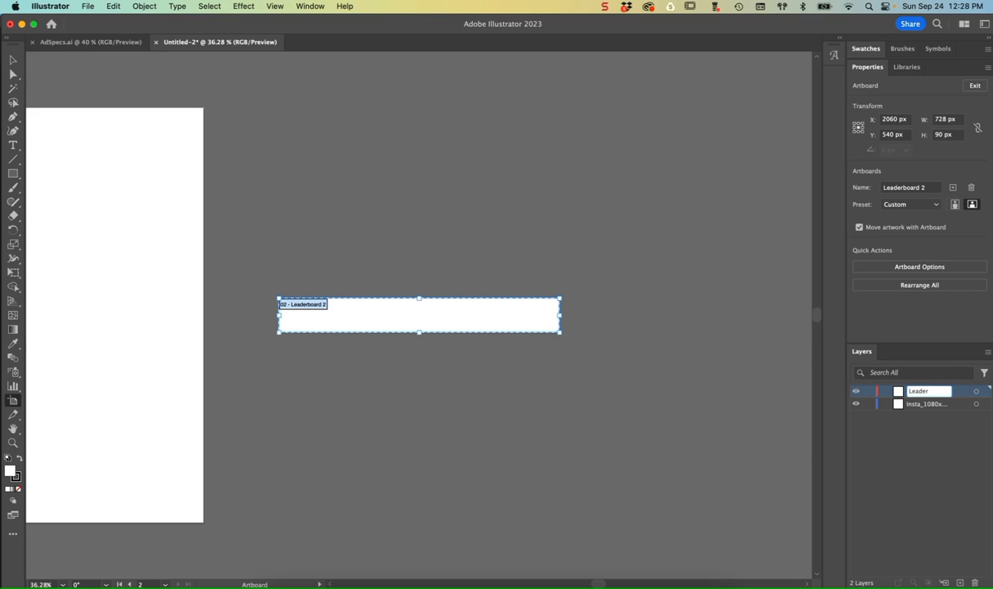
text(erboardBanner_)
text(728x90)
key(Return)
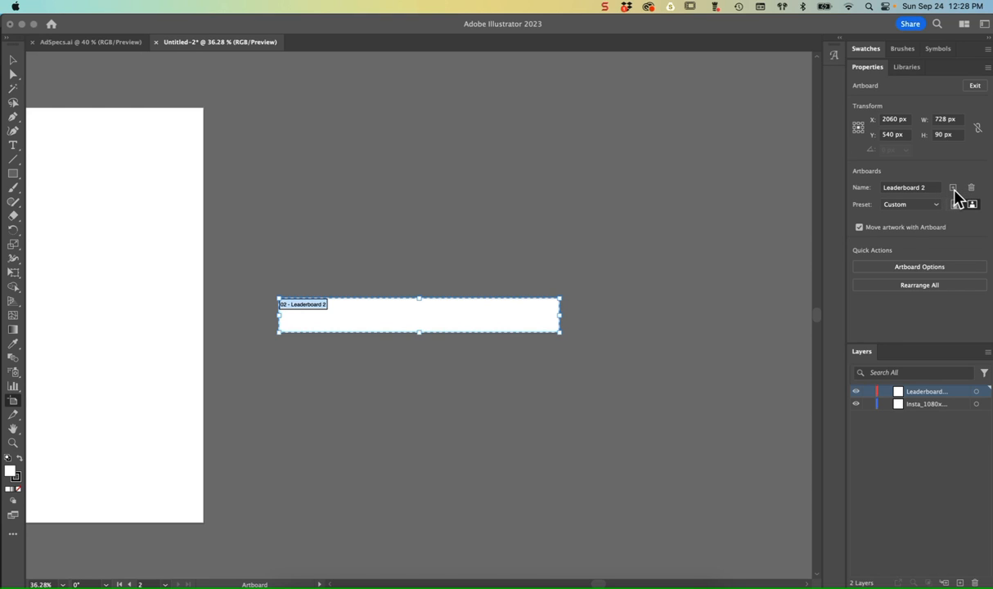
Add a third artboard and size it 160 px wide by 600 px high
click(953, 188)
click(954, 189)
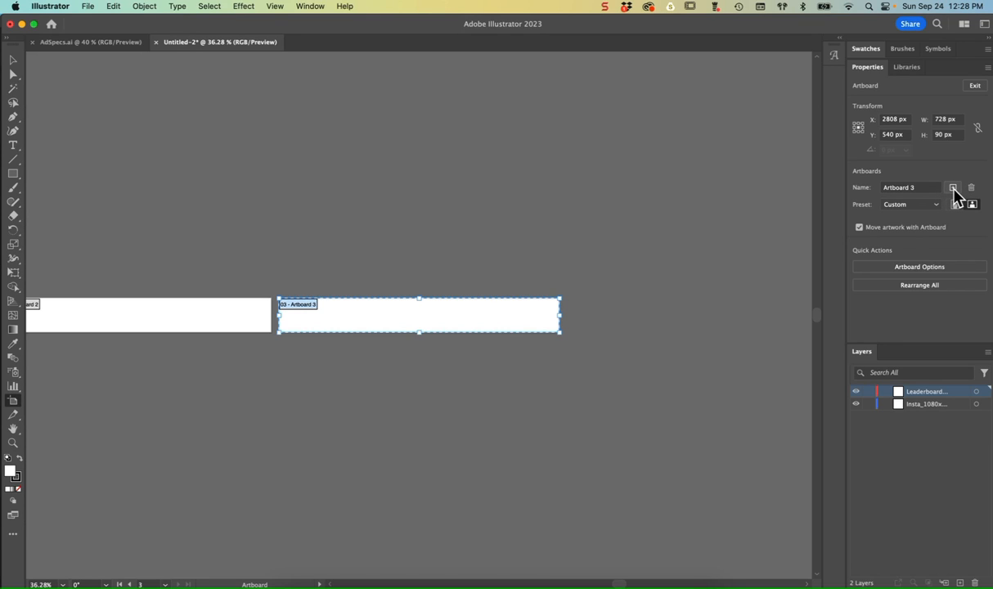
click(945, 118)
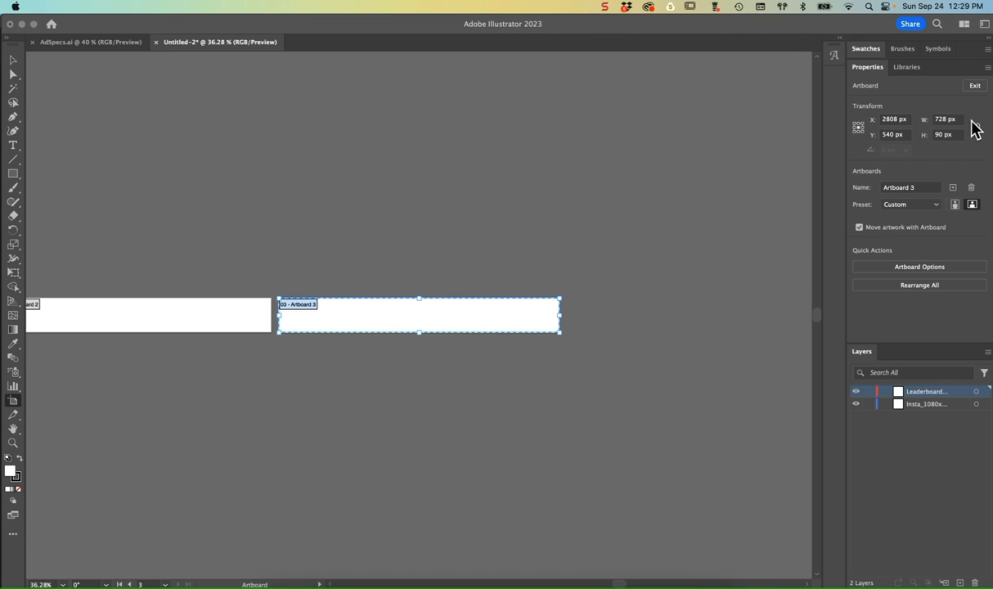
drag(949, 120, 927, 120)
text(160)
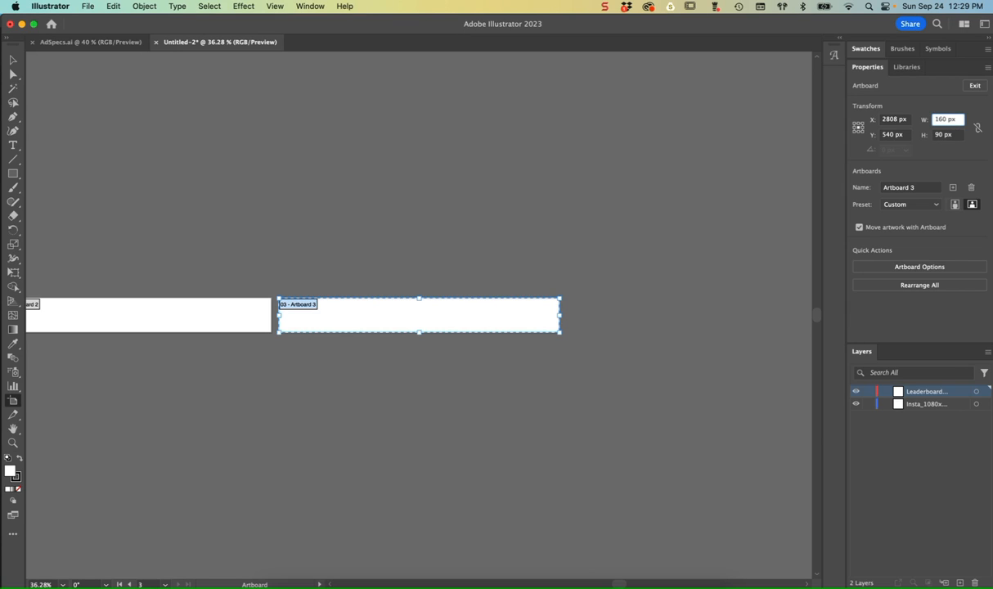
key(Tab)
text(6)
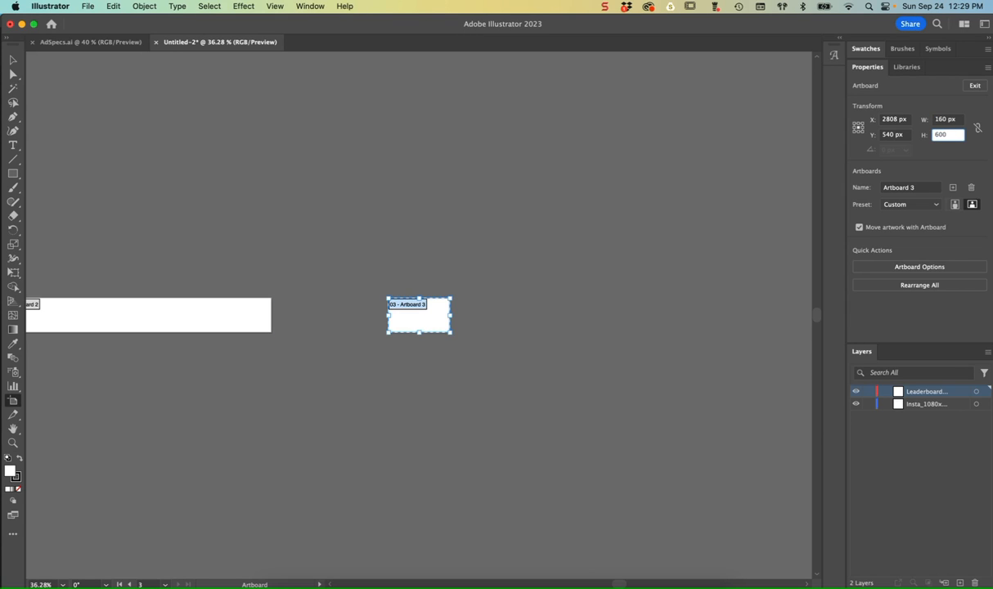
key(Tab)
Rename the 160 x 600 px artboard as Wide Skyscraper 3
click(910, 192)
drag(910, 192, 865, 185)
text(Wide)
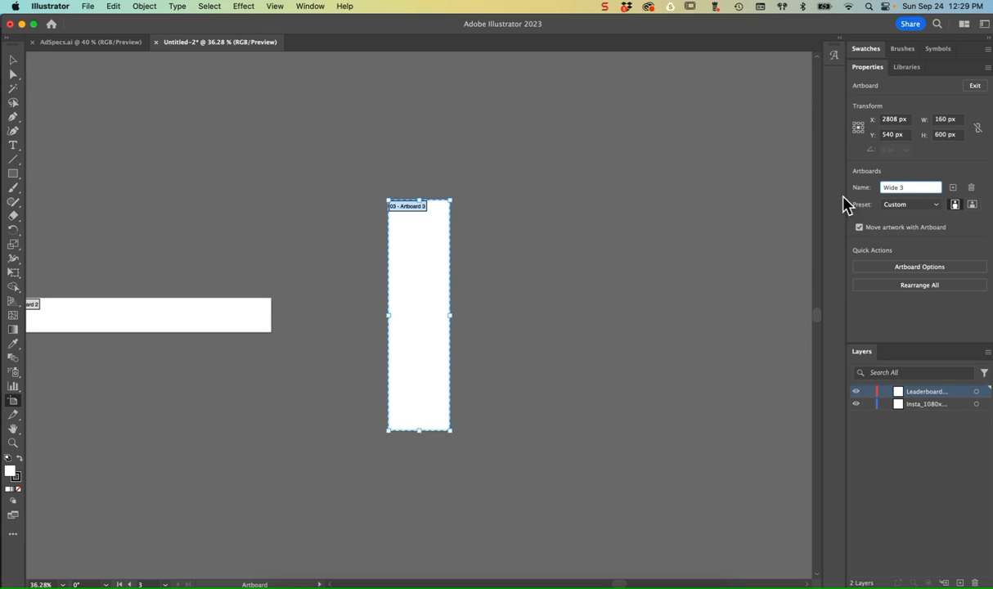
key(Return)
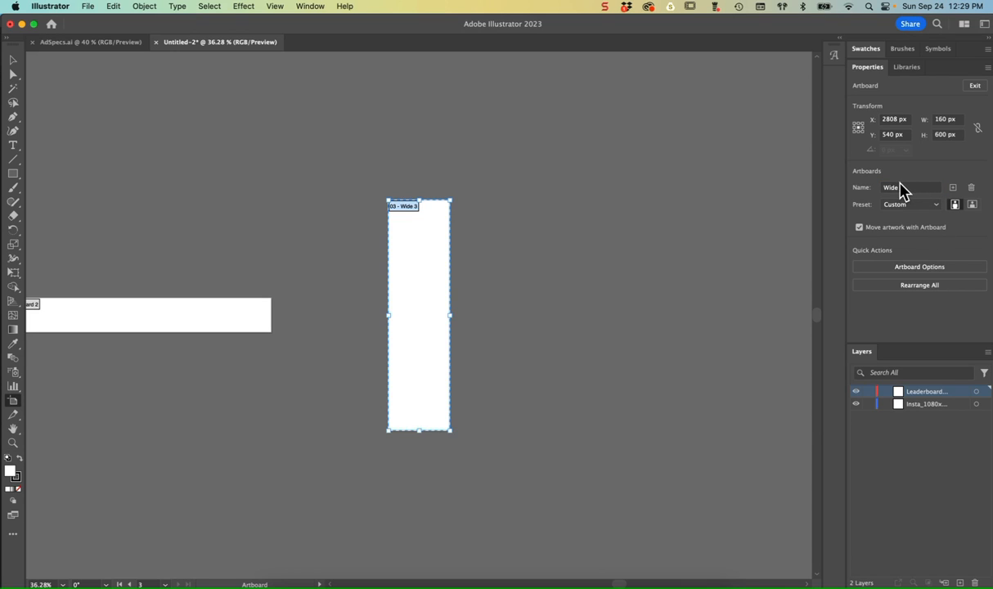
click(901, 190)
click(940, 437)
Add a new layer for the skyscraper ad and name it WideSkayscraper_160x600
click(959, 581)
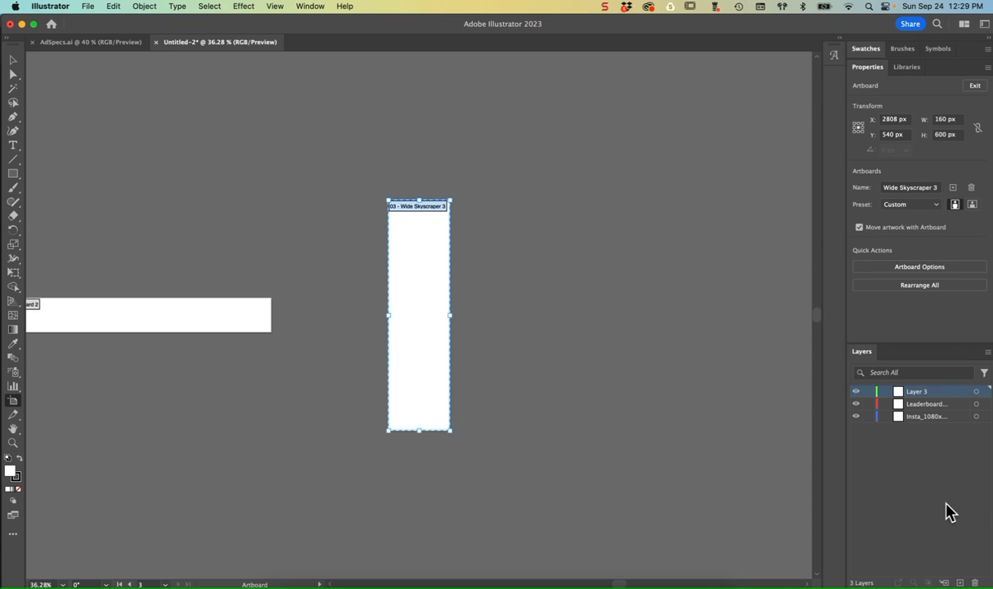
double_click(917, 391)
text(WideS)
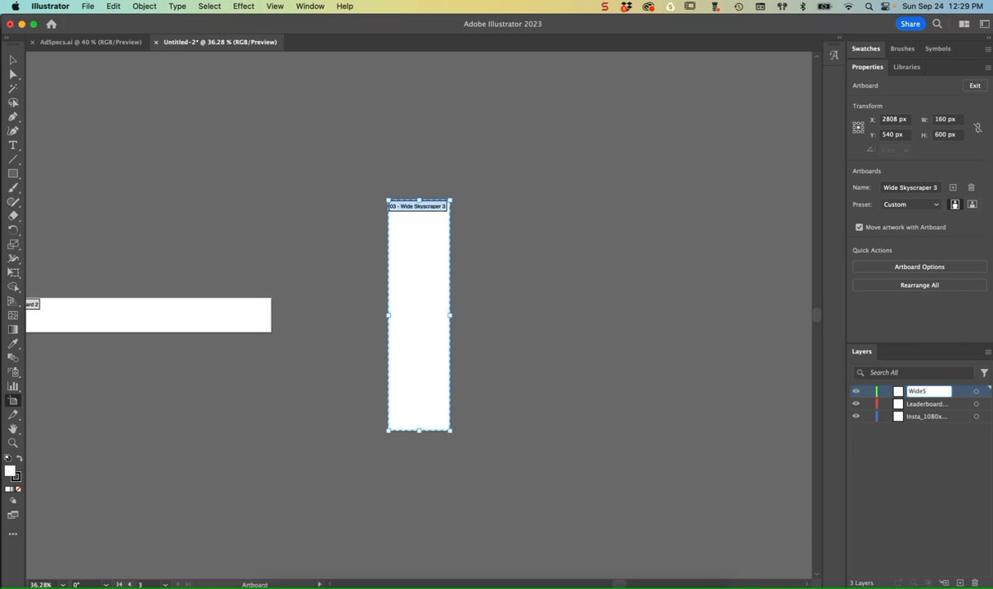
text(kyscraper_1)
text(60)
text(x)
text(600)
click(933, 498)
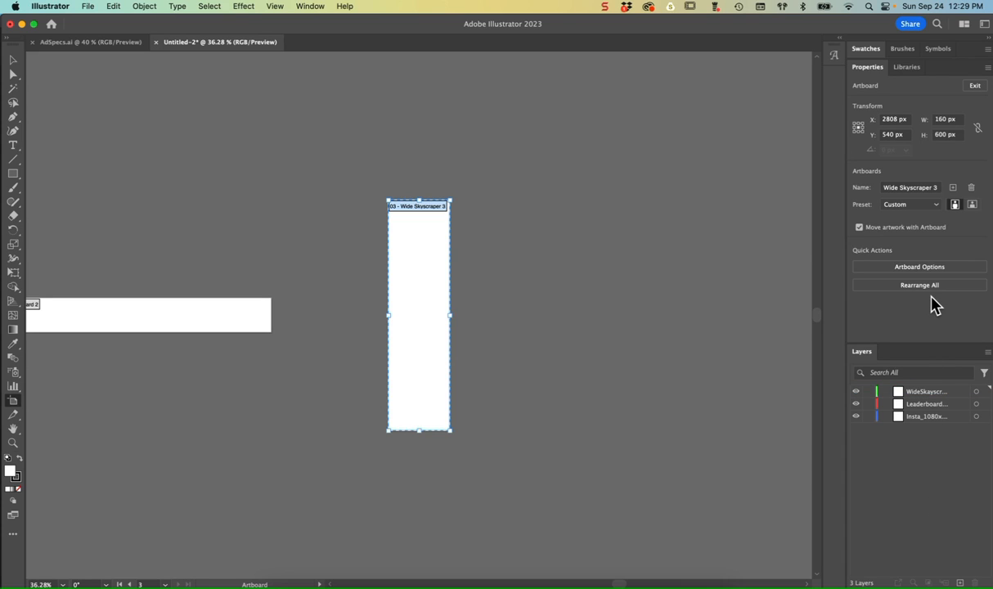
Add a fourth artboard beside the skyscraper and size it 250 x 250 px
click(953, 189)
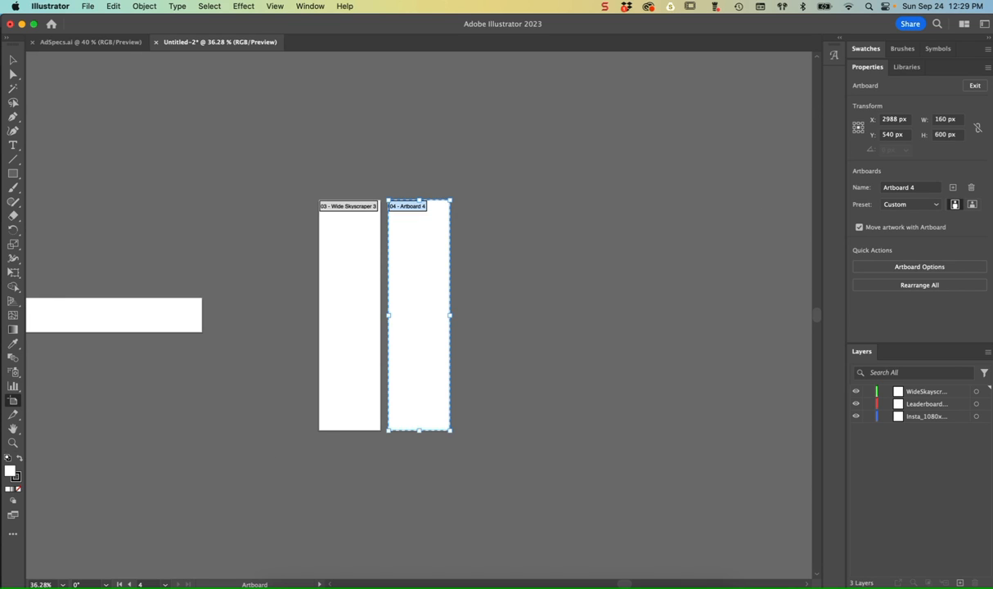
click(943, 117)
text(250)
click(941, 135)
drag(944, 134, 929, 141)
text(2)
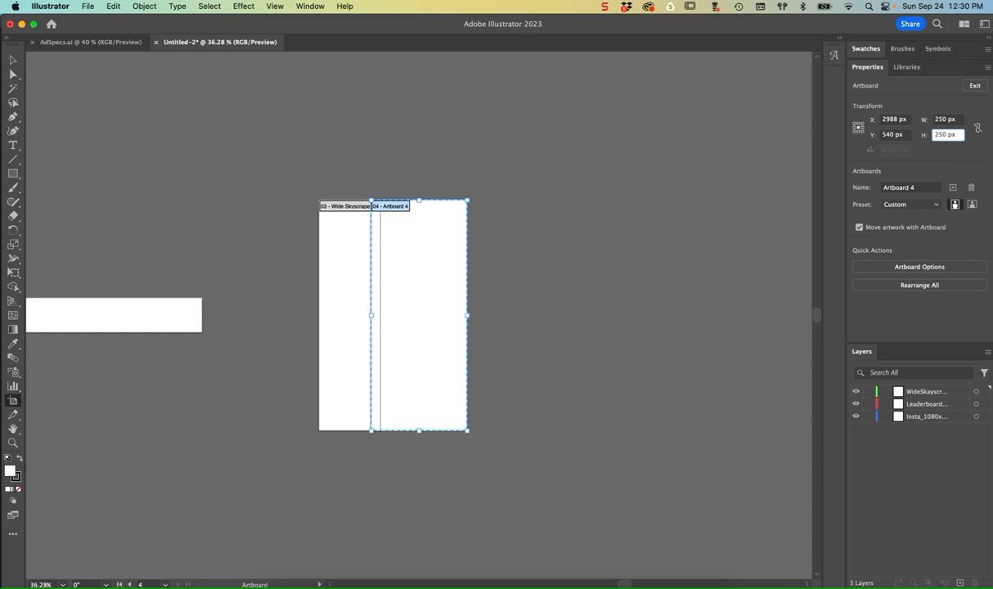
text(5)
key(Tab)
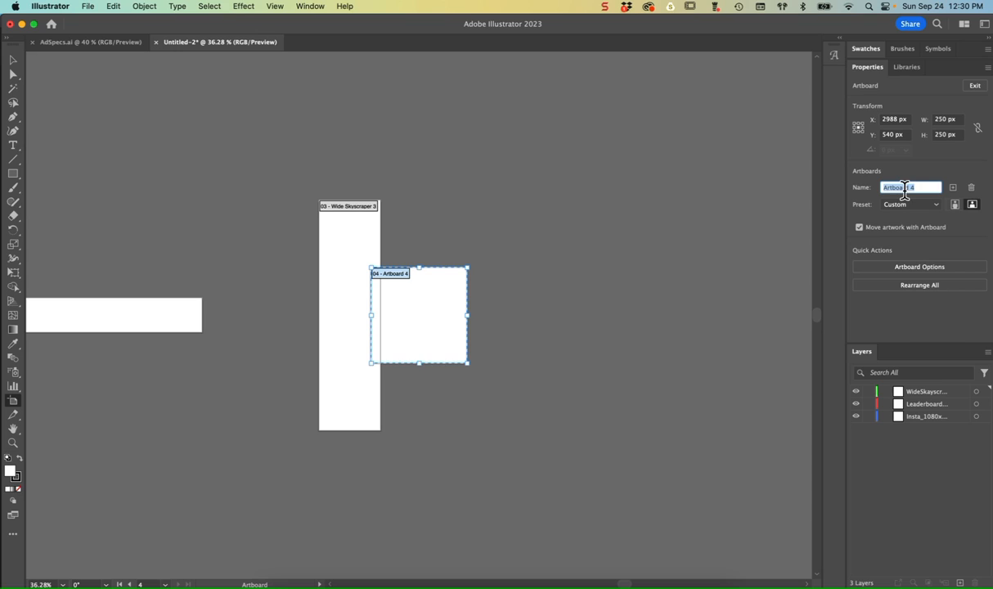
Rename the 250 x 250 px artboard as Square 4 and add a layer named Square_250x250 for it
text(4)
key(Return)
click(961, 582)
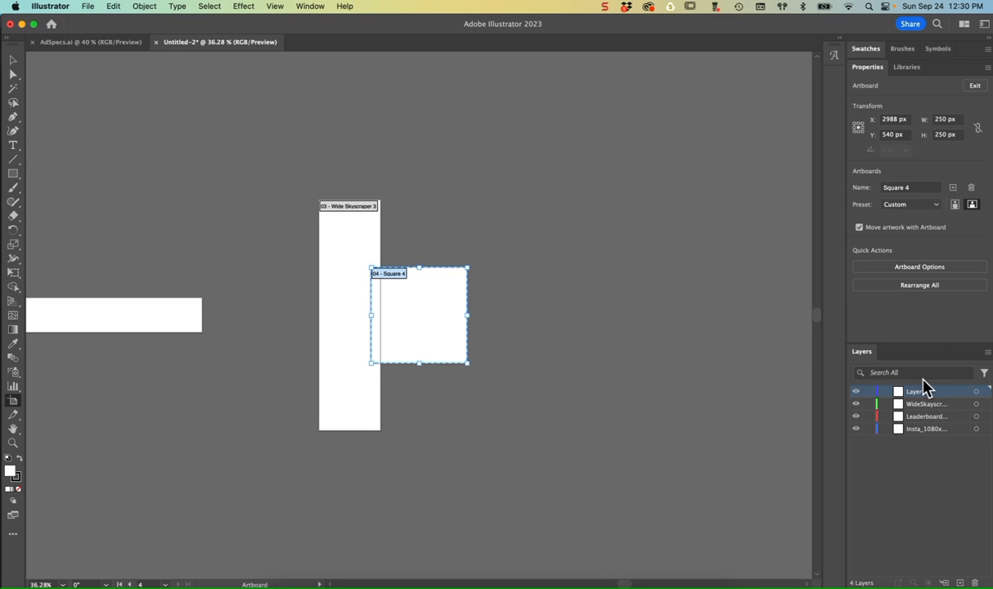
double_click(916, 391)
text(Sq)
text(uare_250x250)
key(Return)
Add a fifth artboard beside the Square artboard and size it 320 px wide by 50 px high
click(952, 188)
double_click(940, 119)
text(320)
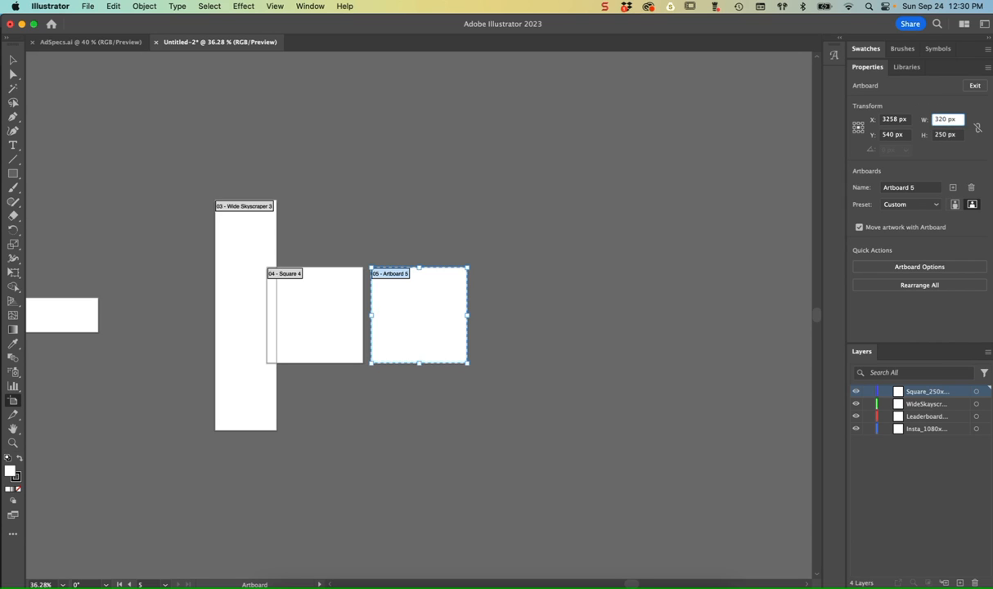
double_click(943, 135)
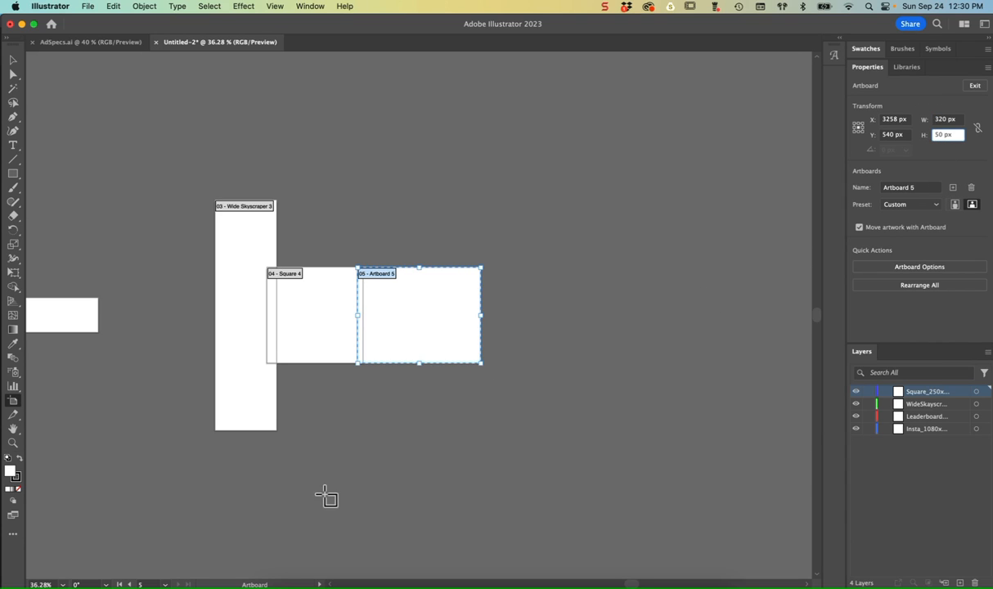
Rename the 320 x 50 px artboard as Mobile Leaderboard 5
click(906, 188)
text(M)
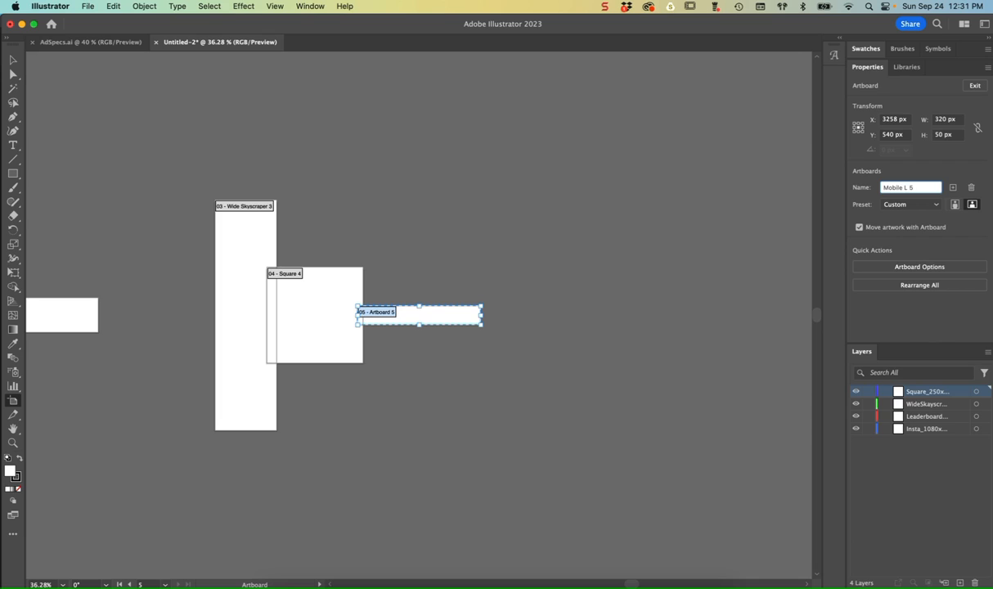
text(obile Leaderboard)
key(Return)
Add a new layer for the mobile ad and name it MobileLeaderboard_320x50
click(959, 582)
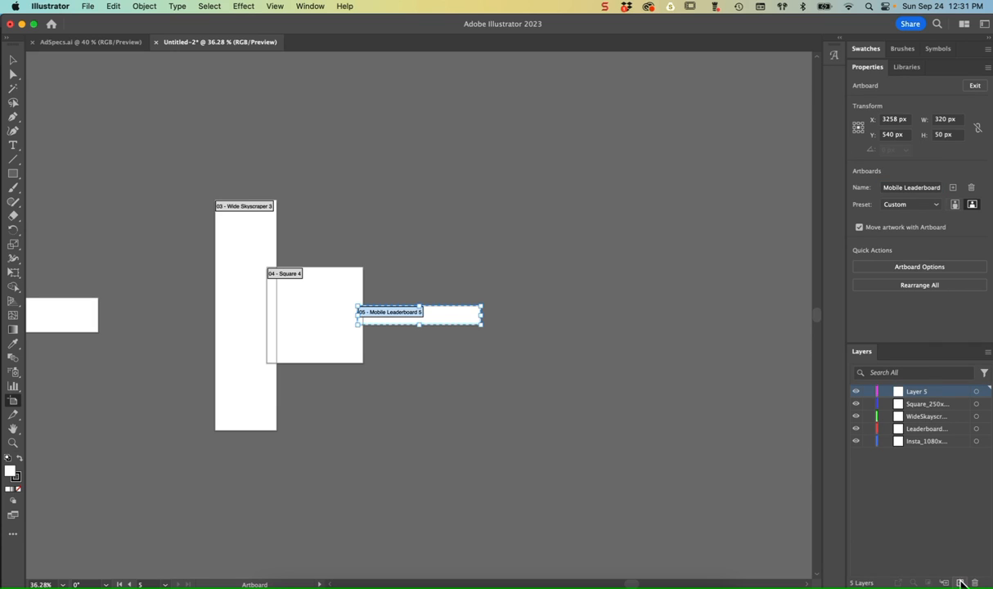
double_click(921, 391)
text(Mob)
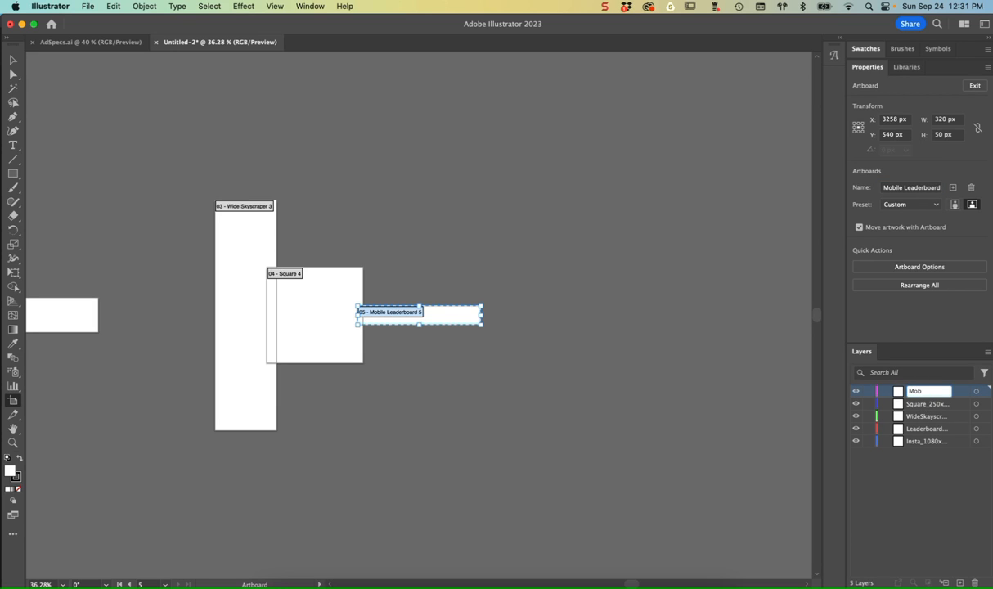
text(ileLeaderboard_320x50)
click(13, 60)
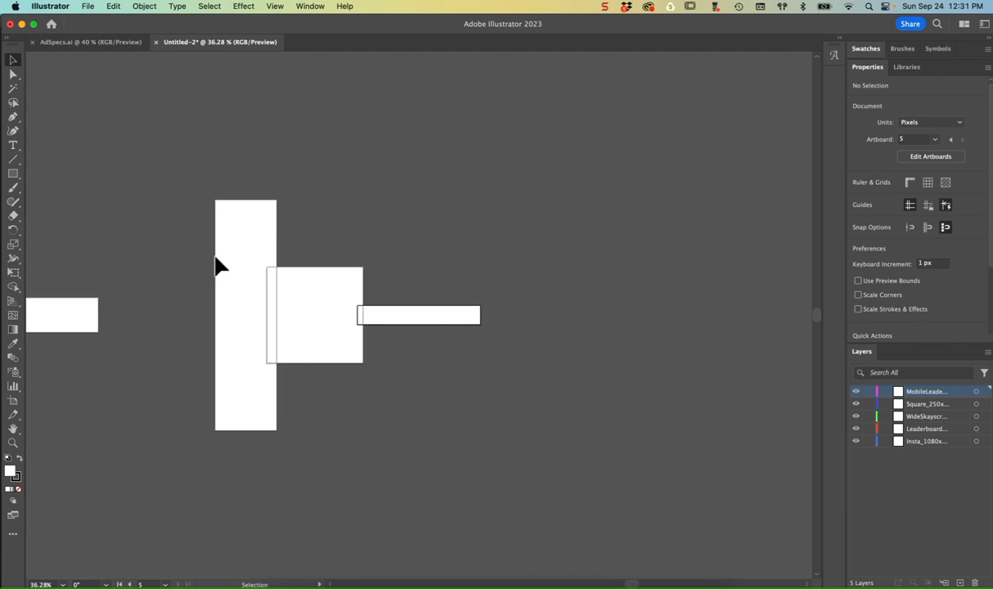
Rearrange all five artboards in a grid by column with 2 rows, moving the artwork with the artboards
scroll(306, 381, left, 10)
key(super+minus)
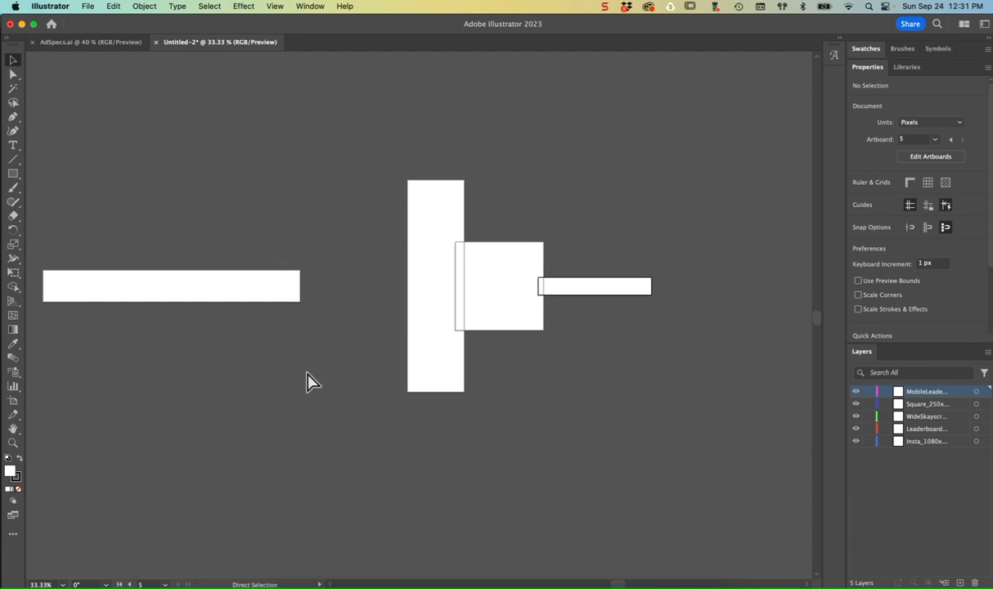
key(super+minus)
key(super+minus)
scroll(309, 381, left, 5)
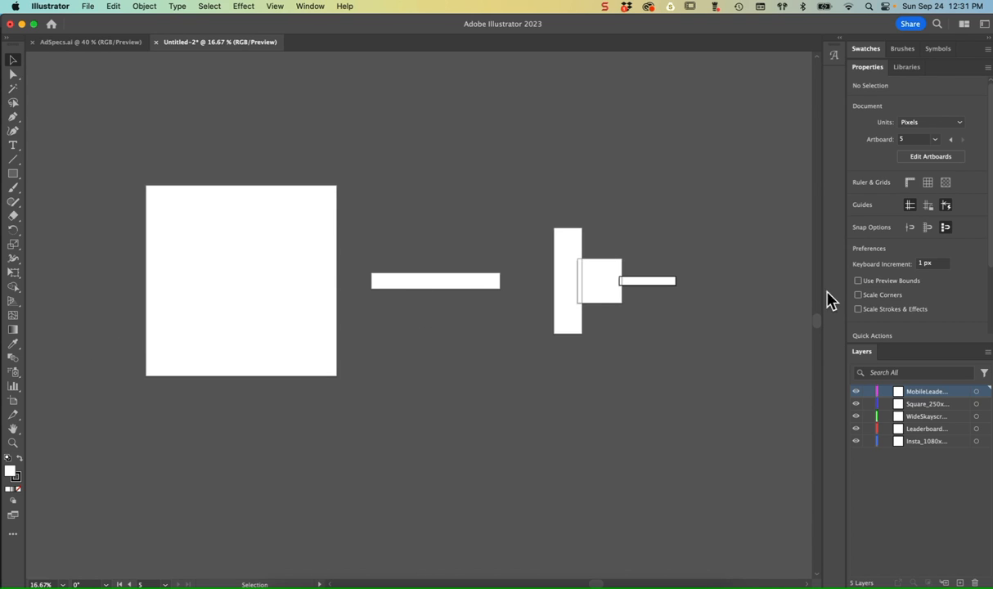
click(12, 399)
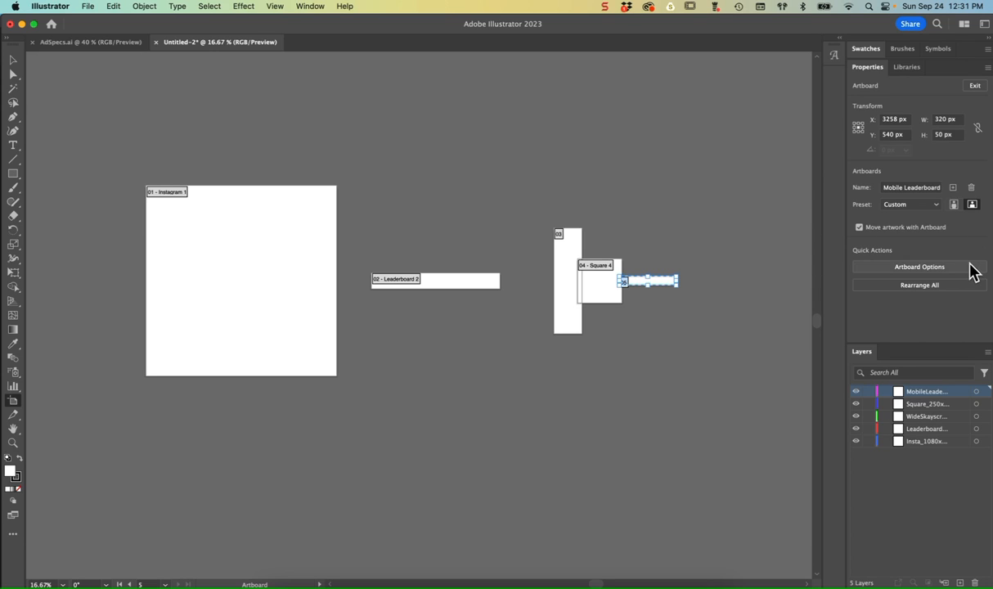
click(914, 289)
drag(665, 71, 479, 61)
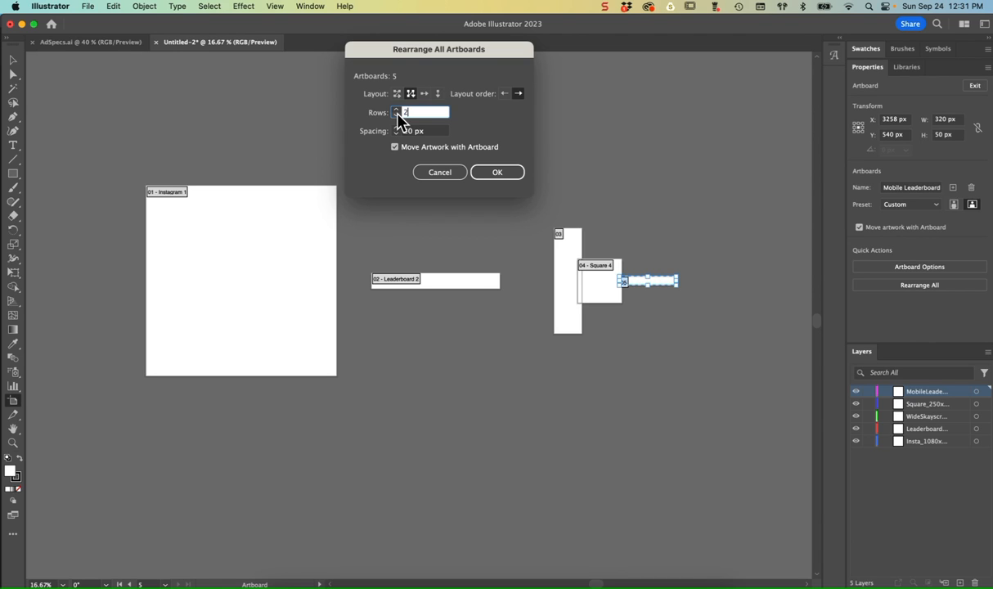
click(497, 173)
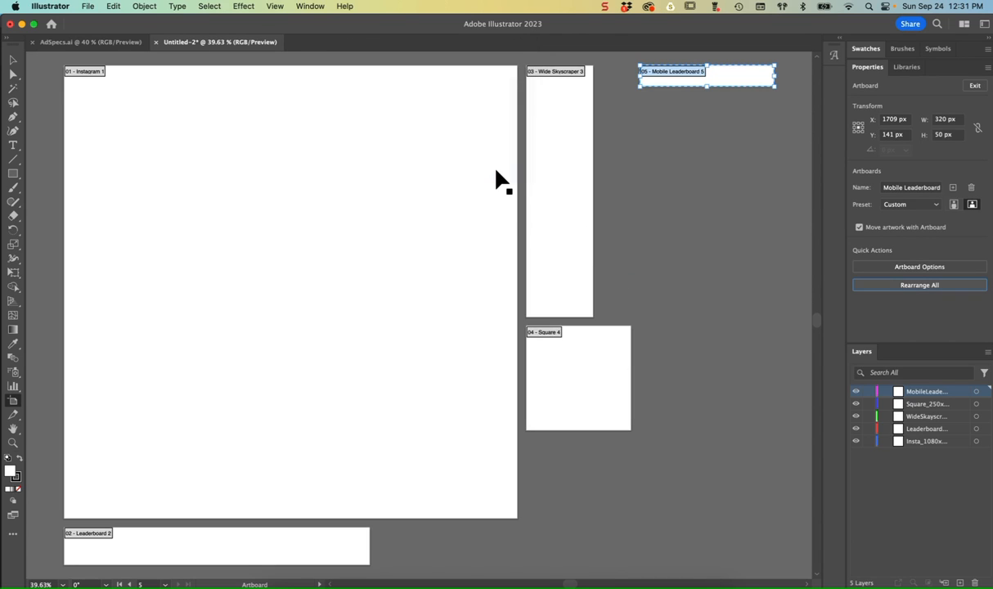
Move the Mobile Leaderboard artboard directly beneath the Square artboard, at about X 1439 px and Y 1040 px
scroll(453, 233, down, 3)
scroll(453, 233, up, 2)
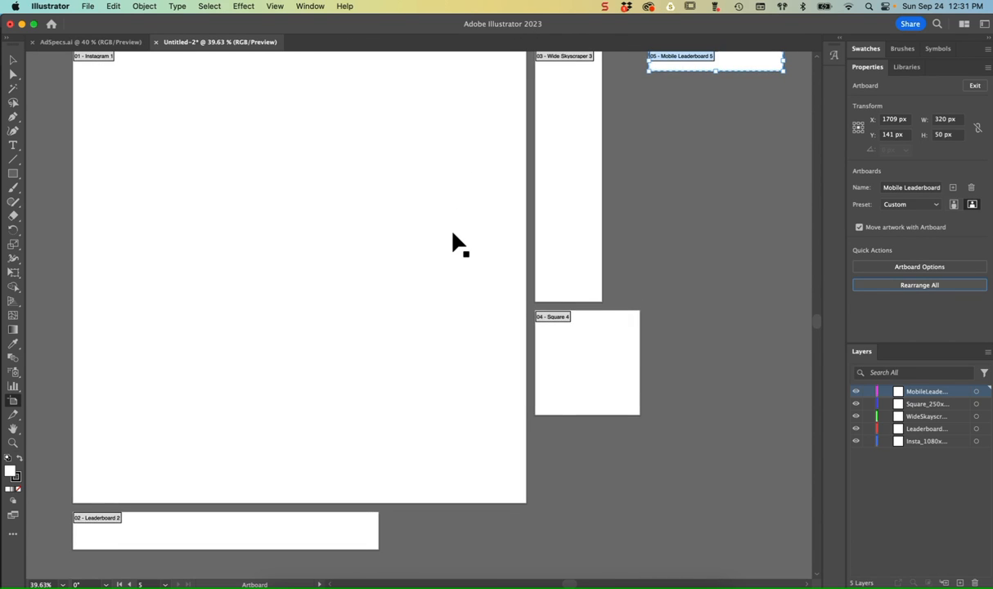
key(super+minus)
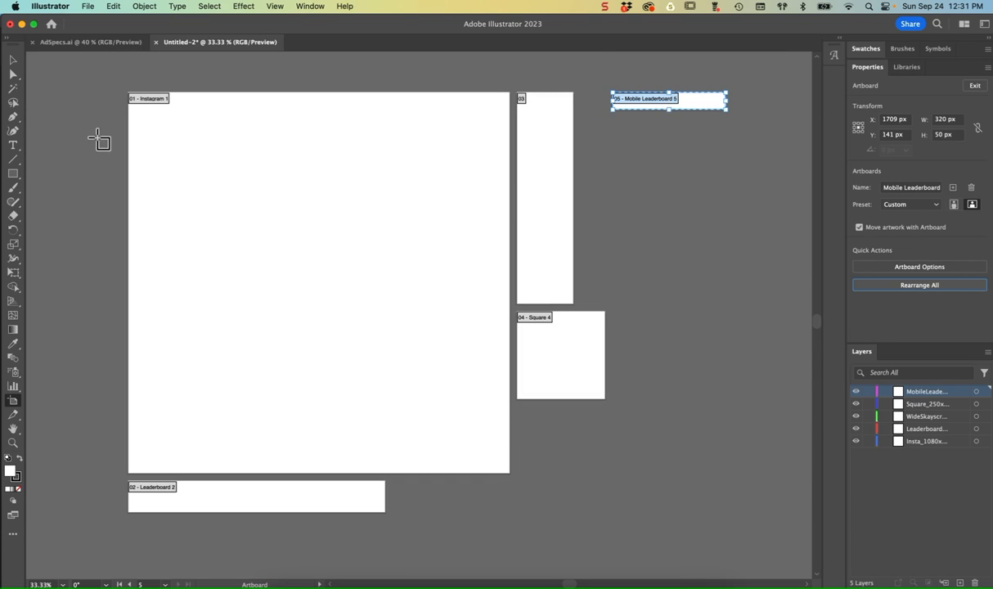
click(11, 61)
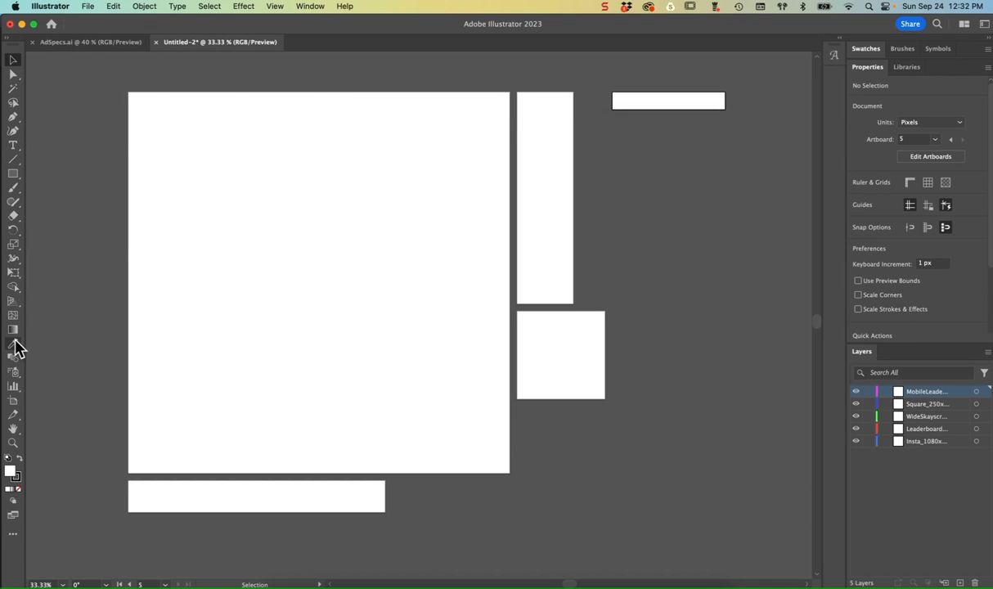
click(13, 400)
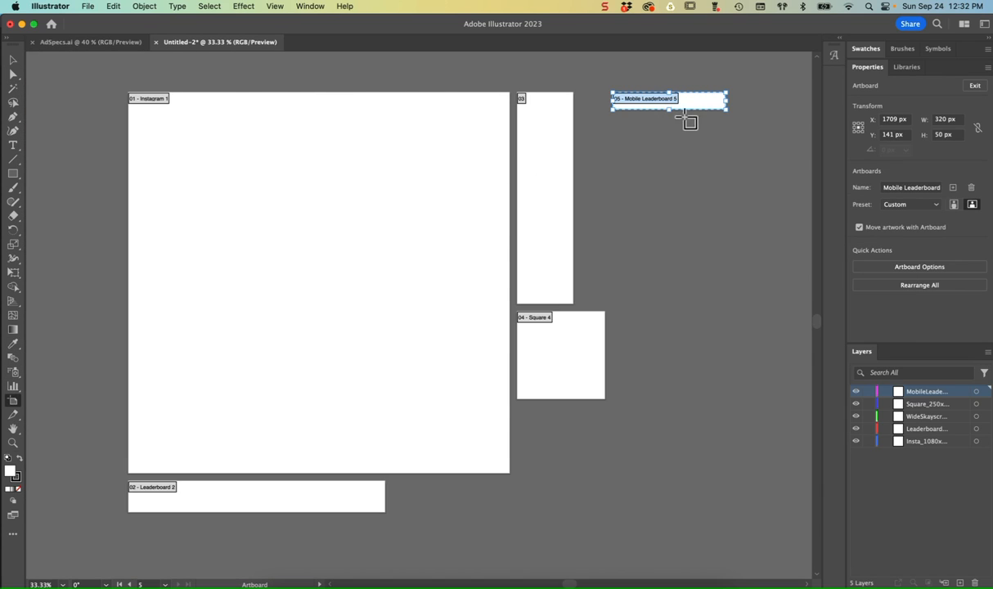
drag(664, 99, 571, 417)
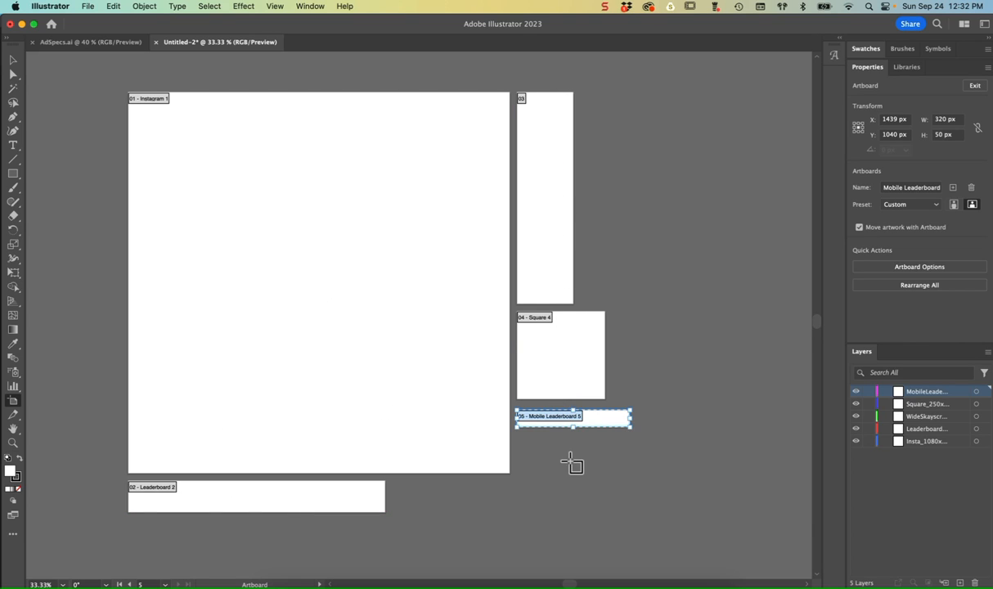
Nudge the Mobile Leaderboard artboard to X 1441 px and Y 1032 px, closer to the Square artboard, and leave artboard editing
key(Right)
key(Right)
key(Up)
key(Up)
key(Up)
key(Up)
key(Up)
key(Up)
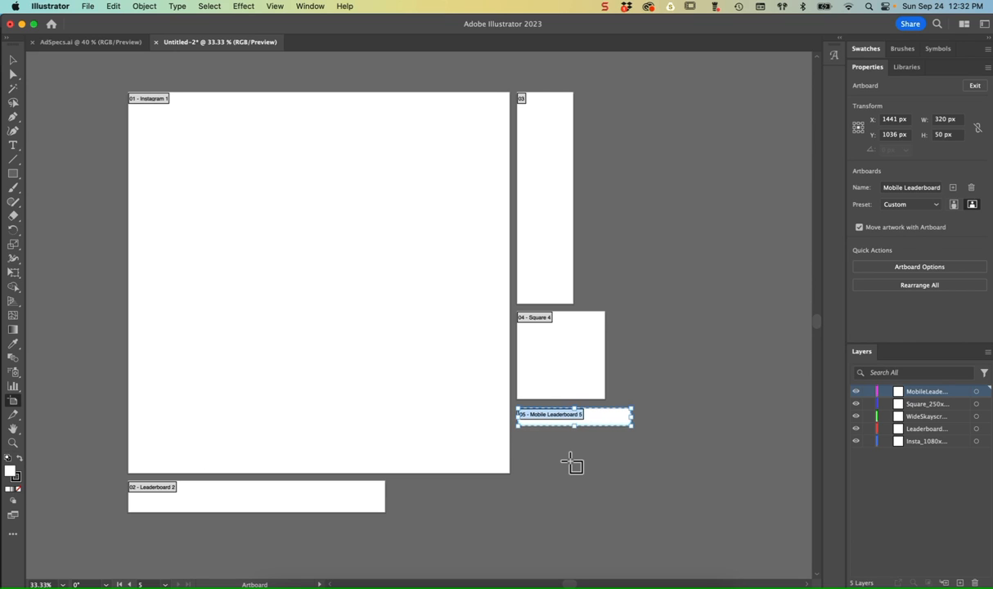
key(Up)
key(Up)
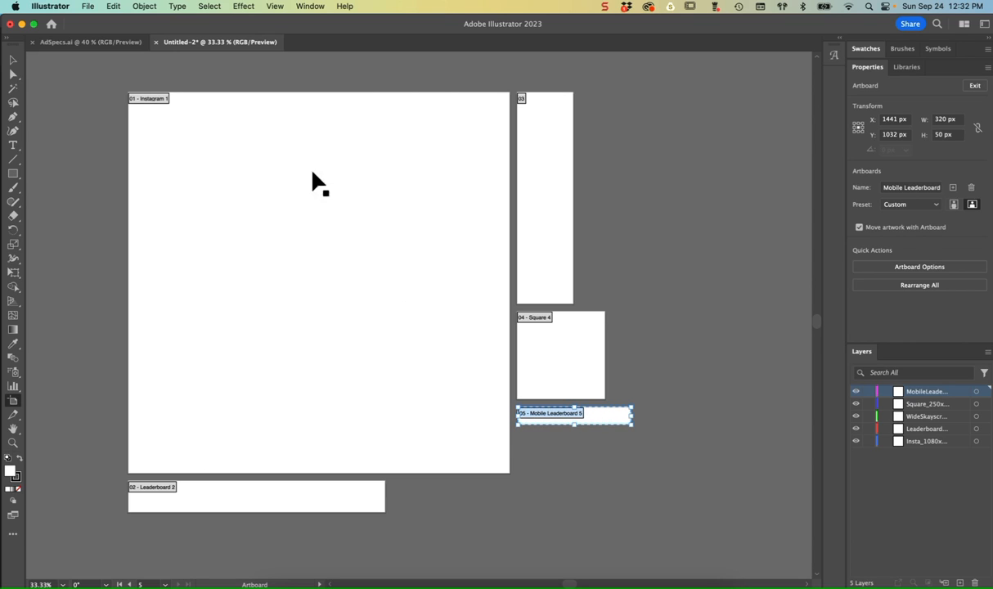
scroll(218, 284, left, 1)
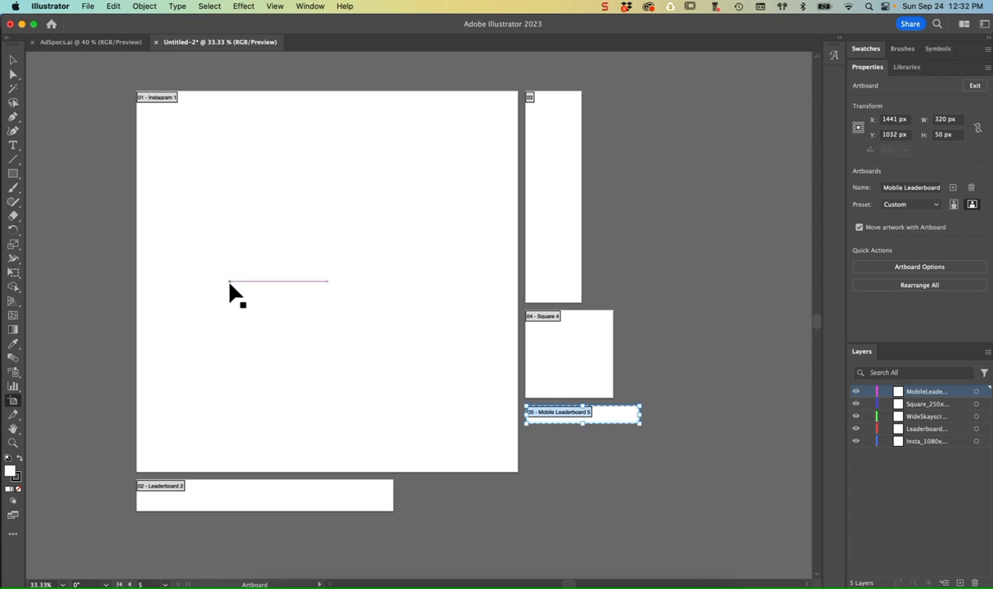
click(13, 62)
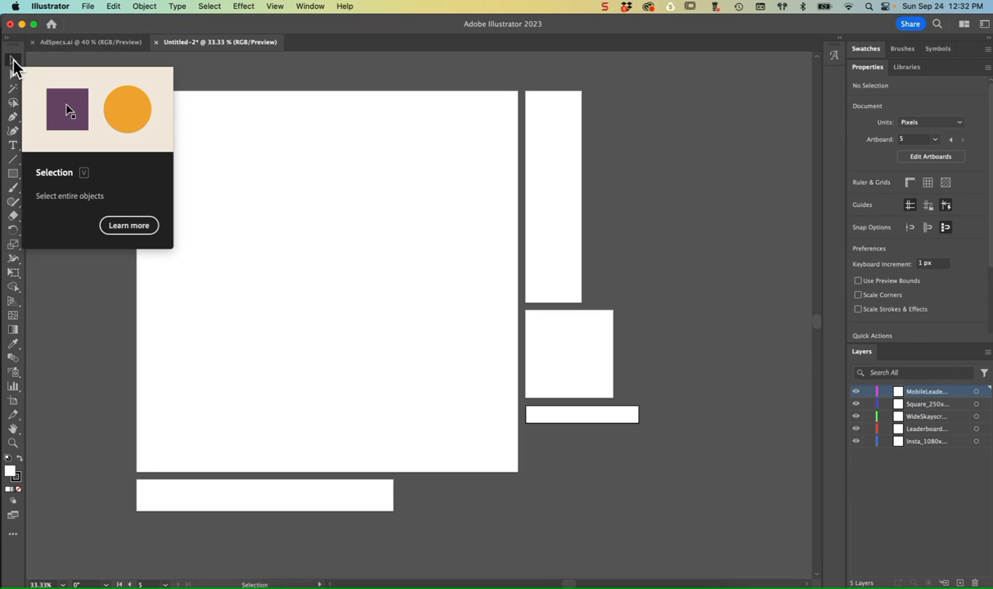
Select the Instagram ad's layer and switch to the AdSpecs.ai document
scroll(73, 289, down, 1)
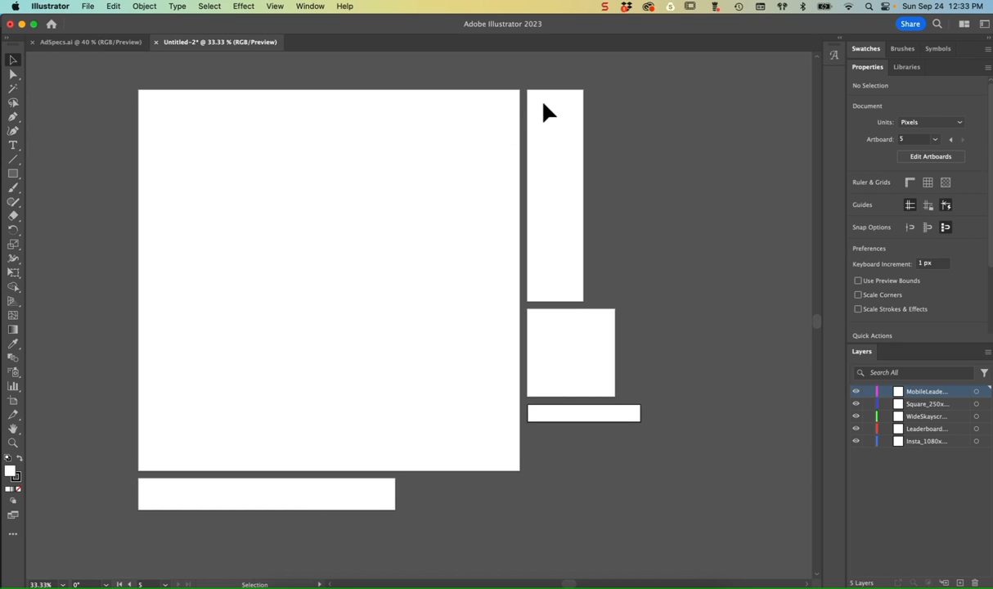
click(564, 245)
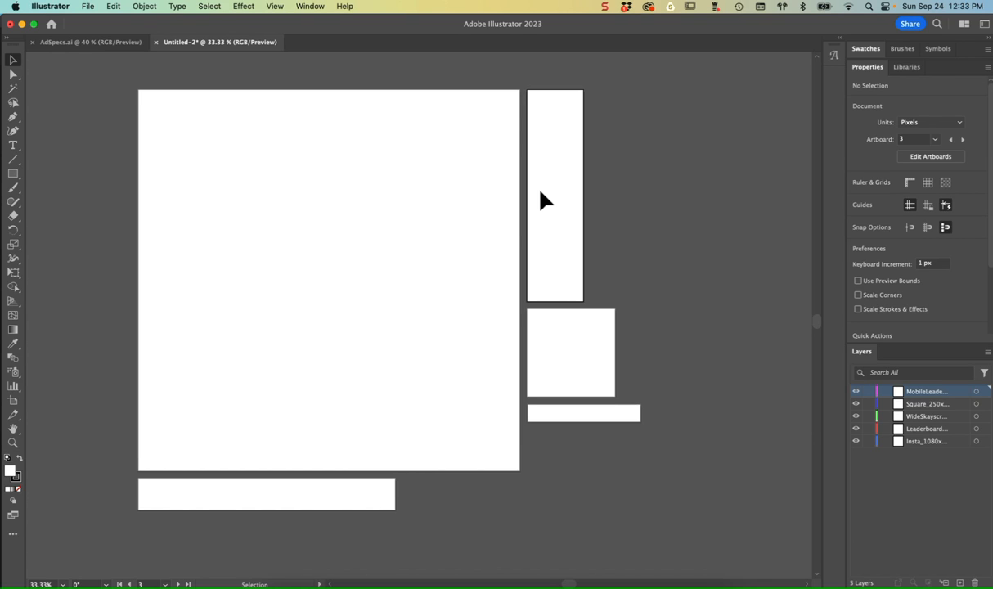
click(940, 442)
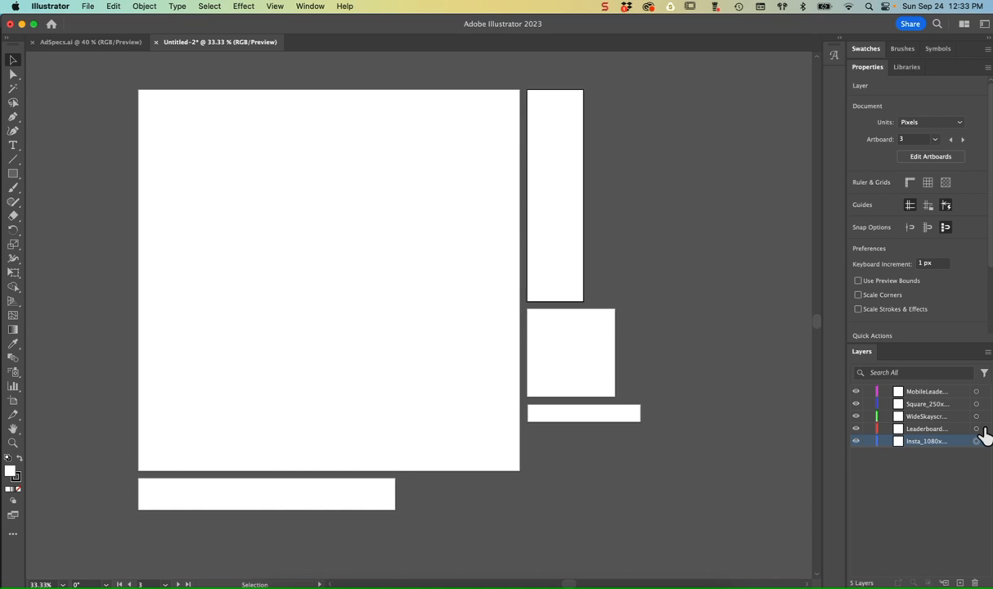
click(86, 42)
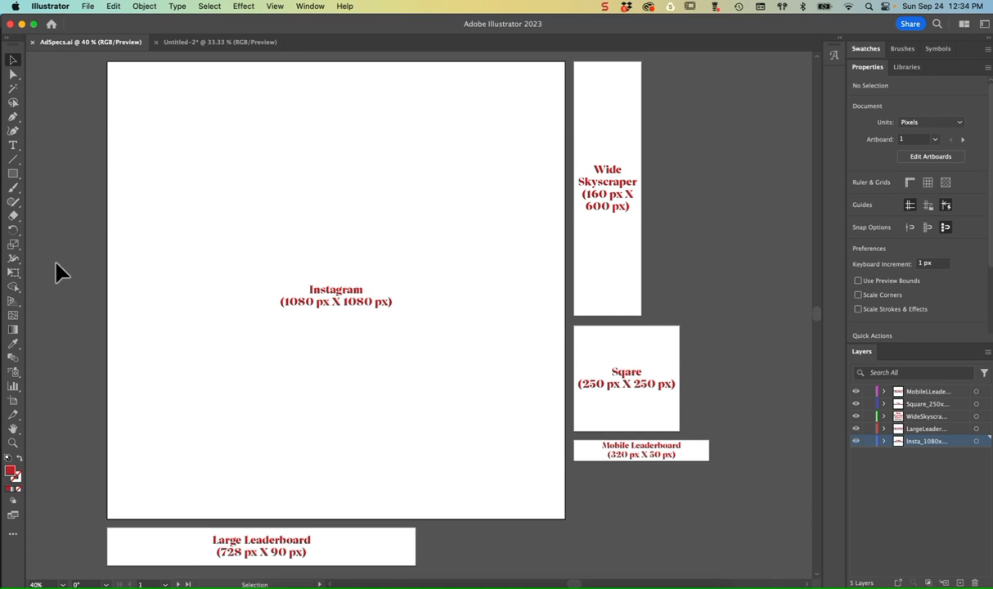